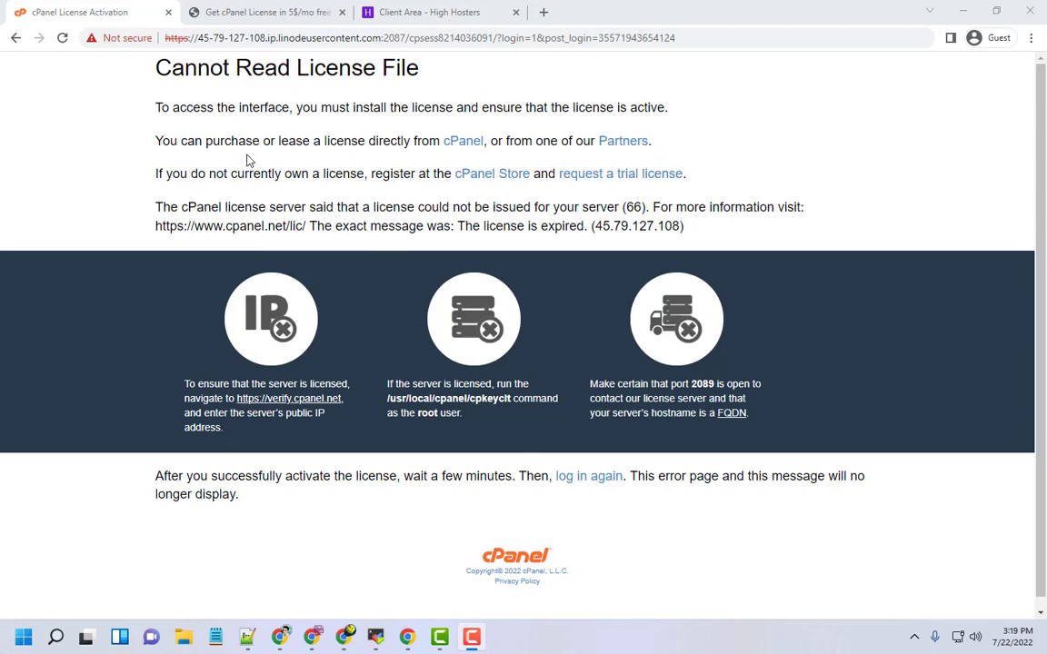
# Step: Switch to the High Hosters homepage tab and reveal its full web address
pyautogui.click(244, 7)
pyautogui.click(198, 36)
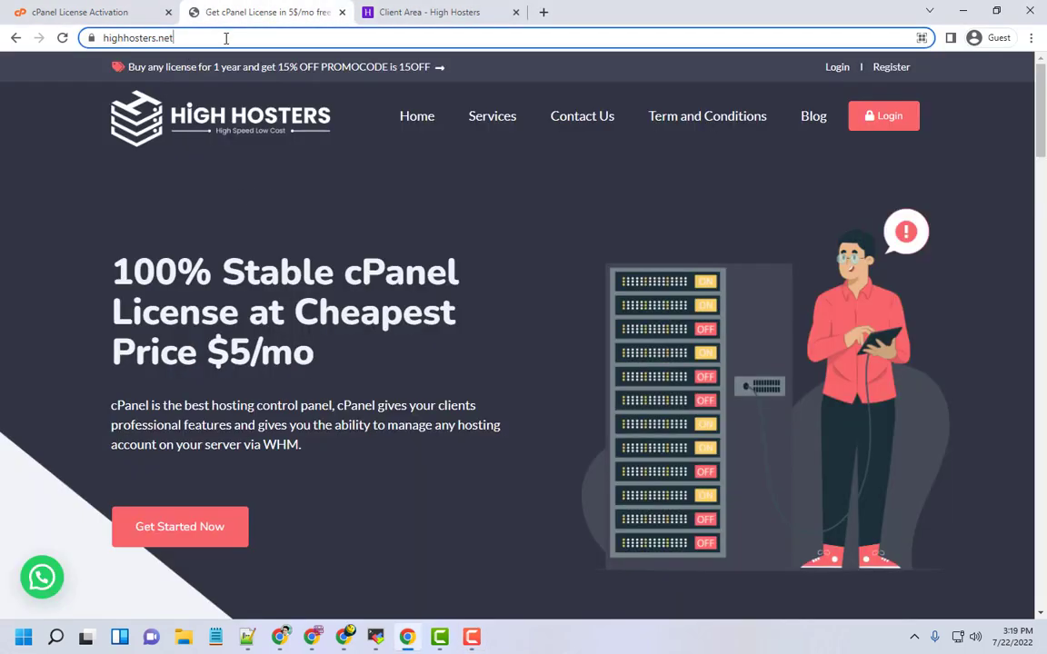
pyautogui.click(139, 207)
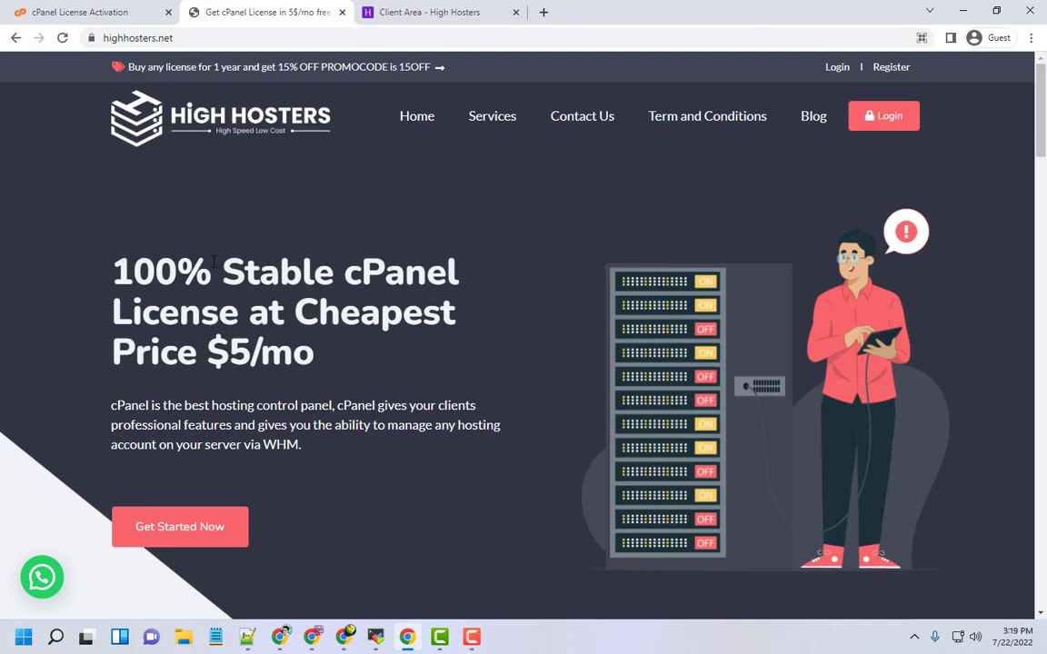
# Step: Highlight the '100% Stable cPanel' headline and its $5/mo price
pyautogui.moveTo(112, 271); pyautogui.dragTo(459, 272)
pyautogui.click(290, 318)
pyautogui.moveTo(208, 353)
pyautogui.mouseDown()
pyautogui.moveTo(333, 364)
pyautogui.moveTo(207, 353)
pyautogui.moveTo(317, 351)
pyautogui.mouseUp()
pyautogui.click(327, 364)
pyautogui.click(232, 347)
pyautogui.click(251, 353)
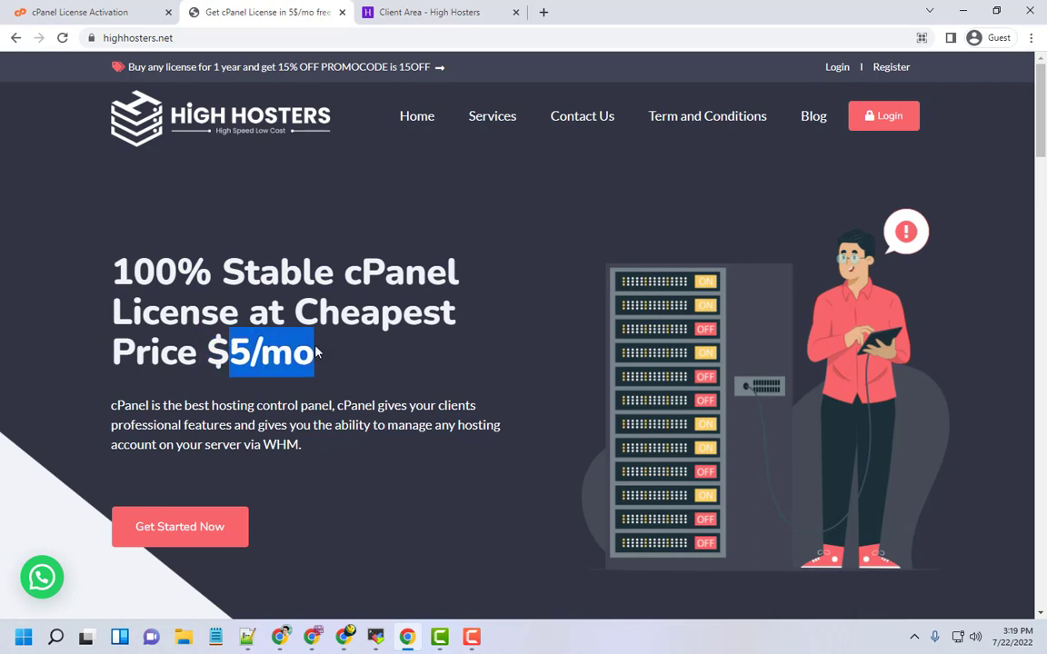
pyautogui.click(312, 334)
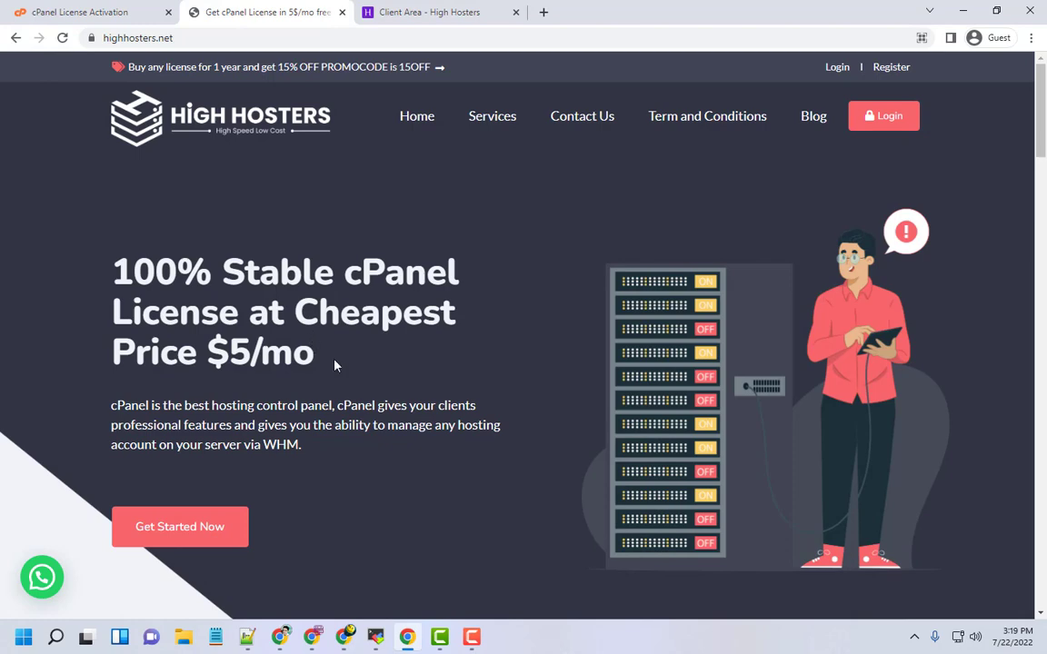
pyautogui.moveTo(207, 353); pyautogui.dragTo(341, 360)
pyautogui.click(340, 360)
# Step: Scroll down to the services section and open the cPanel License store page
pyautogui.scroll(-4, 365, 390)
pyautogui.scroll(4, 364, 390)
pyautogui.scroll(-2, 365, 391)
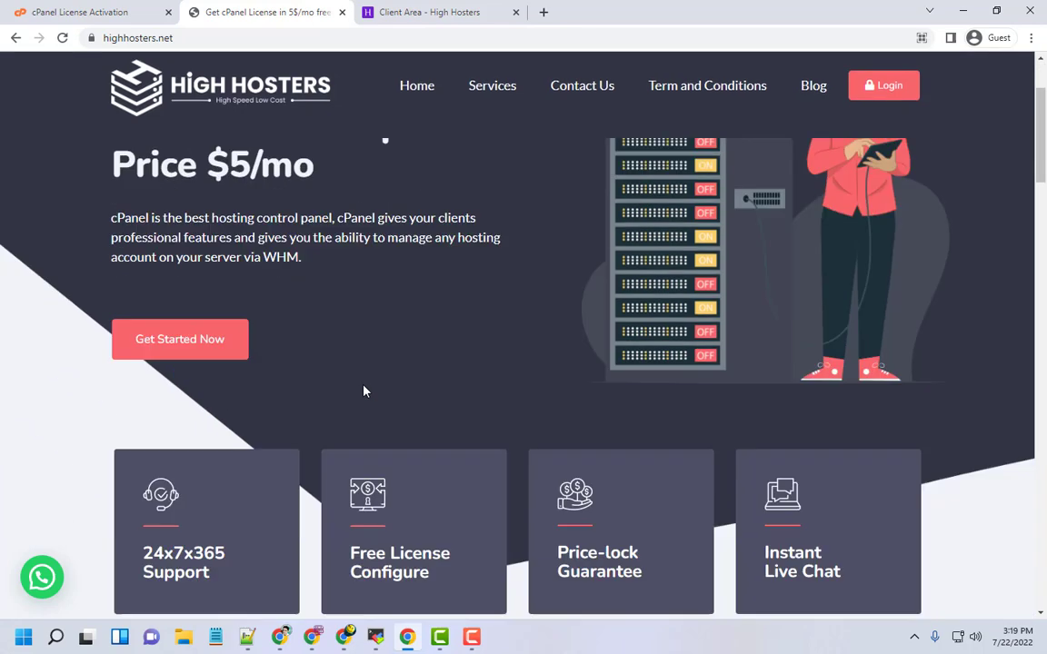
pyautogui.scroll(-5, 362, 382)
pyautogui.scroll(-2, 358, 380)
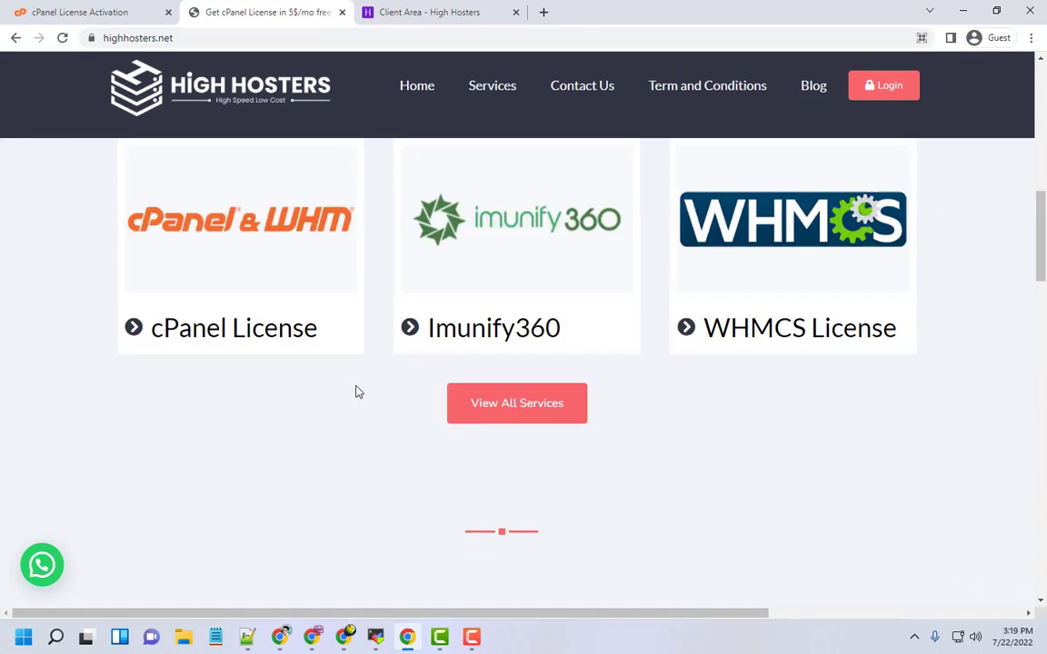
pyautogui.click(273, 316)
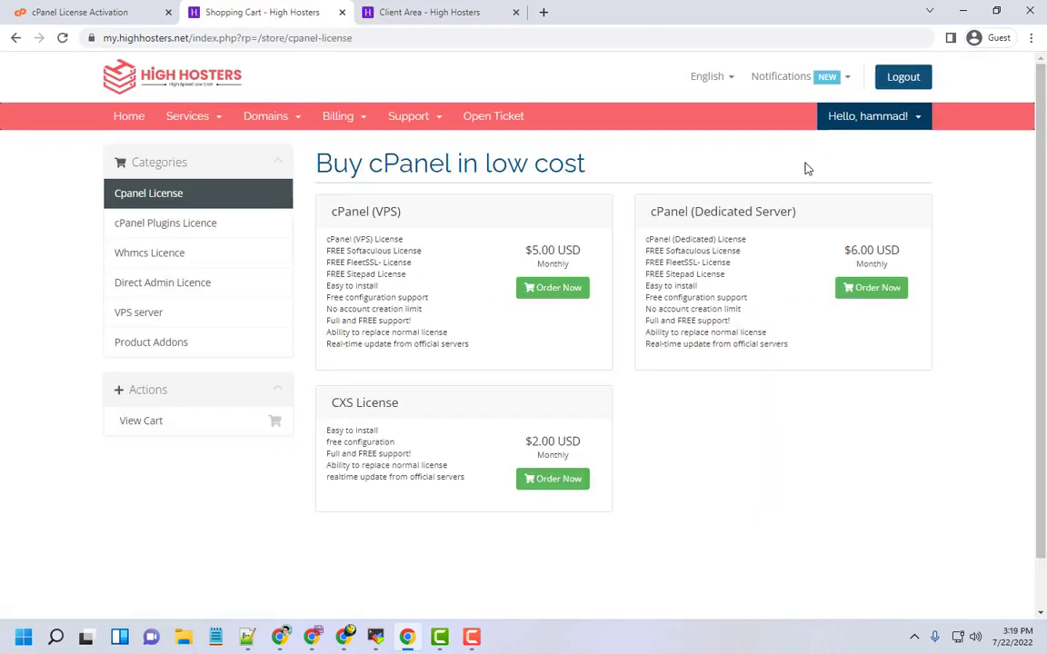
pyautogui.click(870, 122)
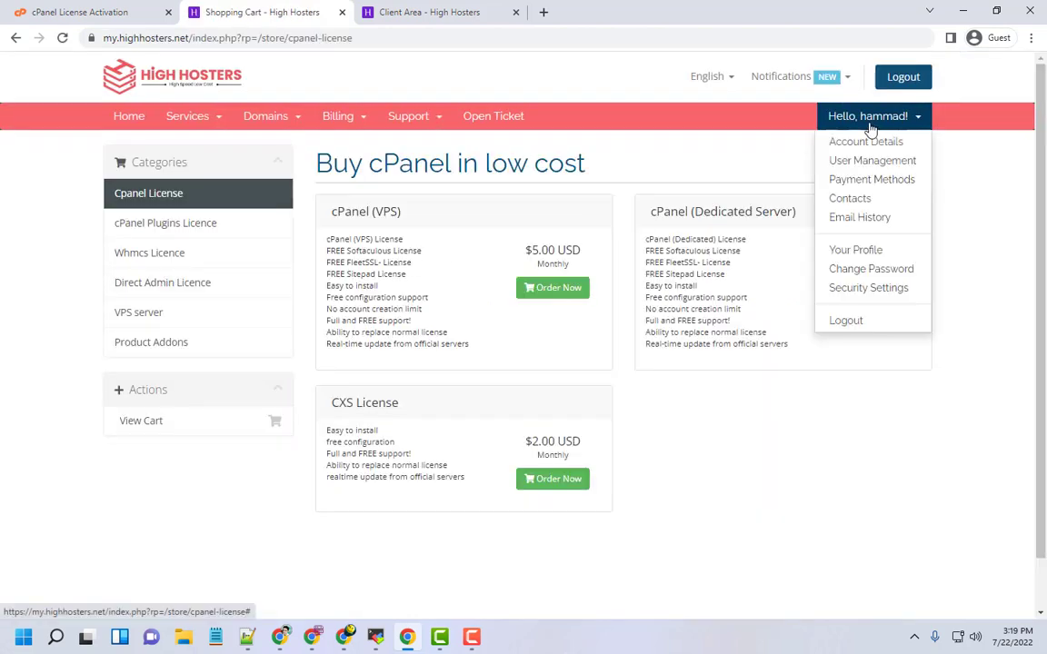
pyautogui.click(135, 124)
pyautogui.click(405, 9)
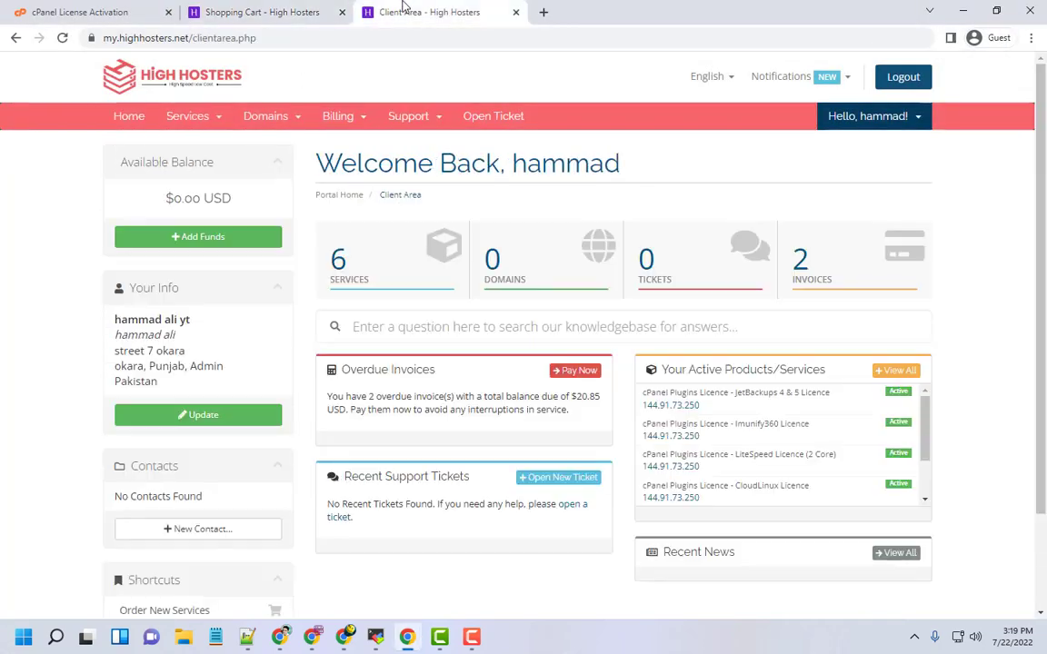
pyautogui.click(277, 11)
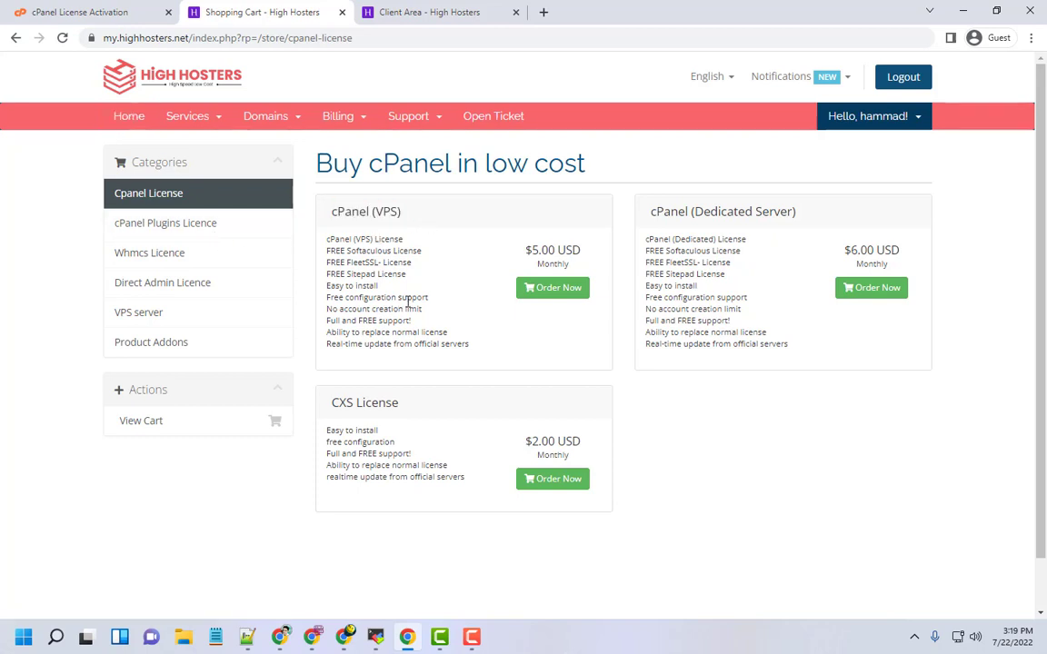
pyautogui.tripleClick(361, 402)
pyautogui.moveTo(799, 211); pyautogui.dragTo(598, 217)
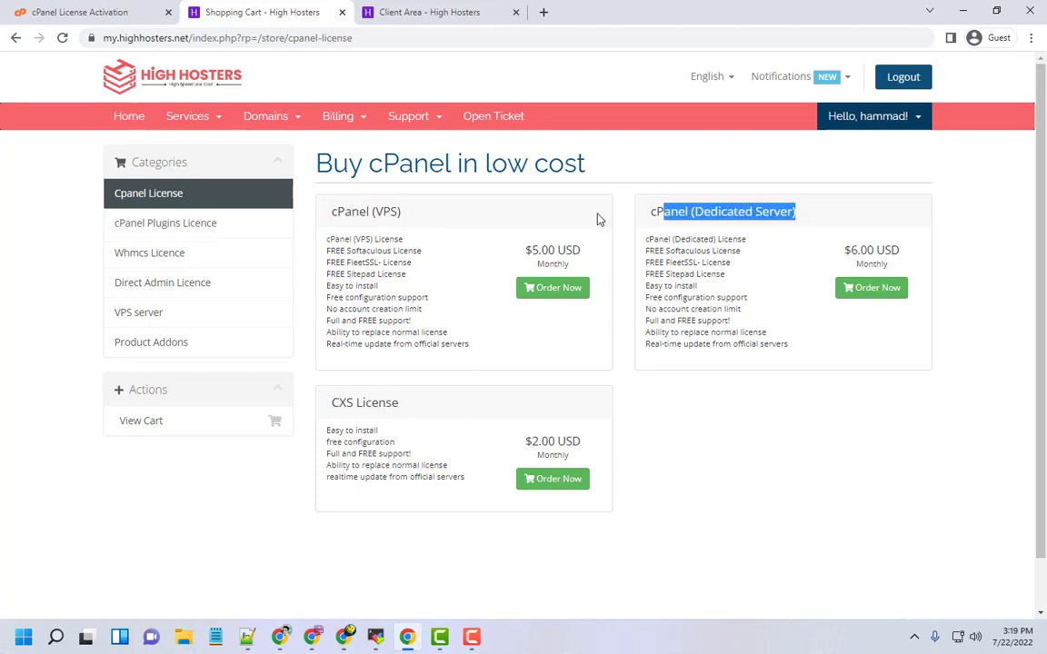
# Step: Review the CloudLinux and Imunify360 licence cards by highlighting their titles and prices
pyautogui.click(270, 238)
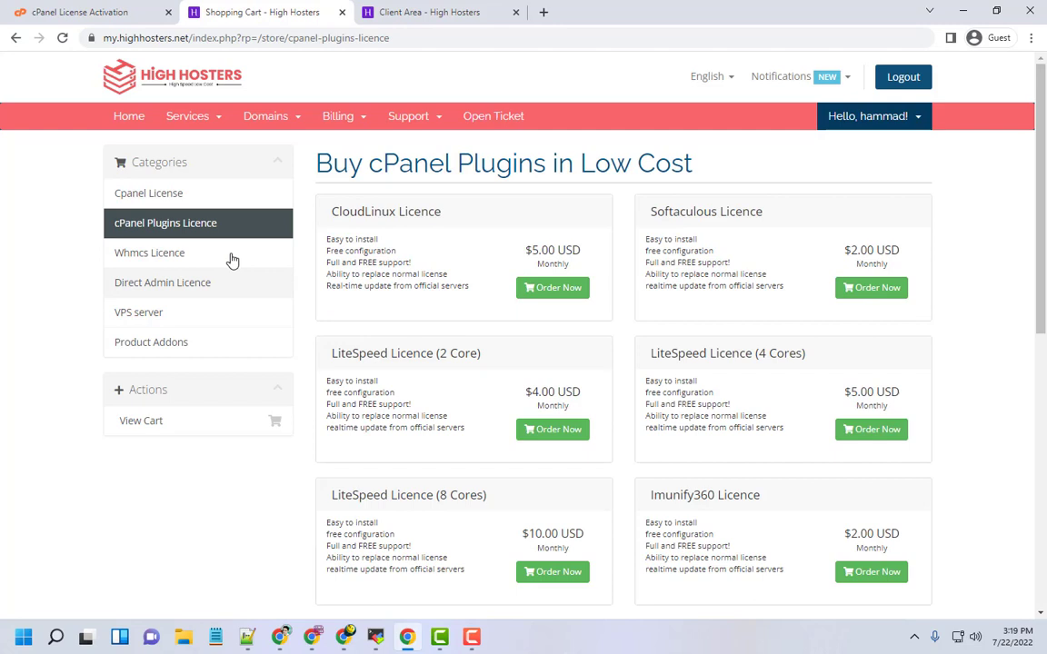
pyautogui.moveTo(332, 211); pyautogui.dragTo(416, 211)
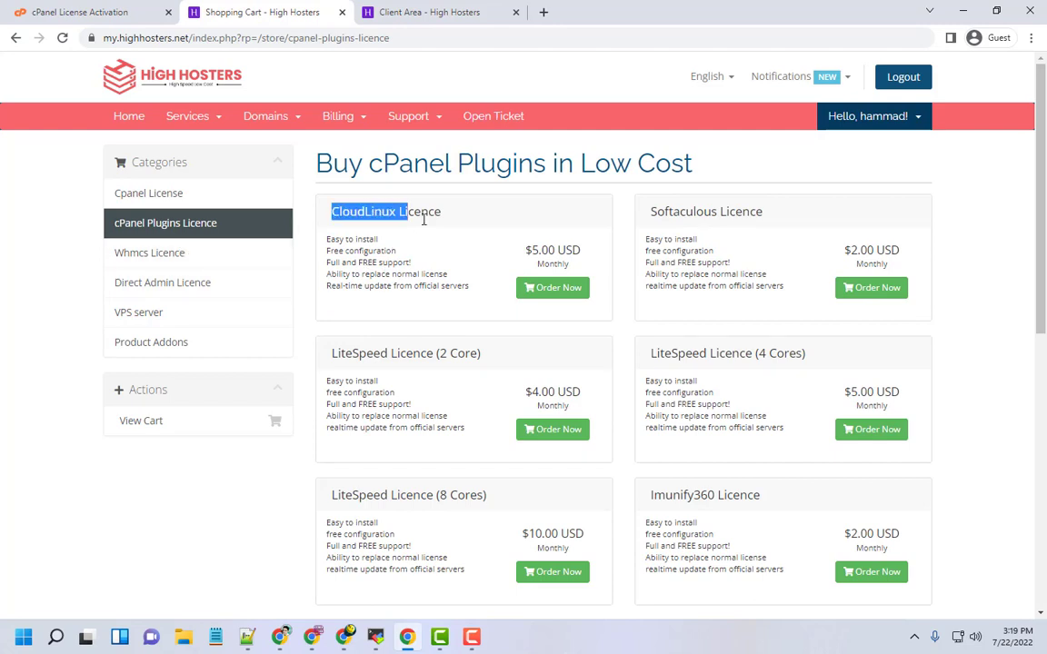
pyautogui.moveTo(545, 252); pyautogui.dragTo(601, 271)
pyautogui.click(682, 234)
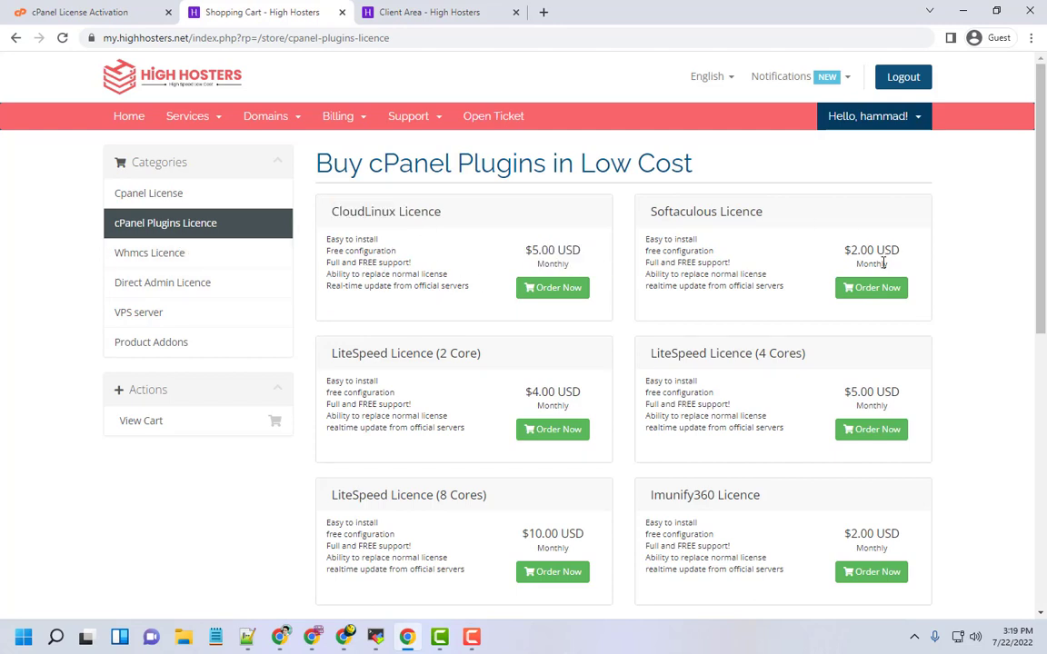
pyautogui.scroll(-1, 811, 371)
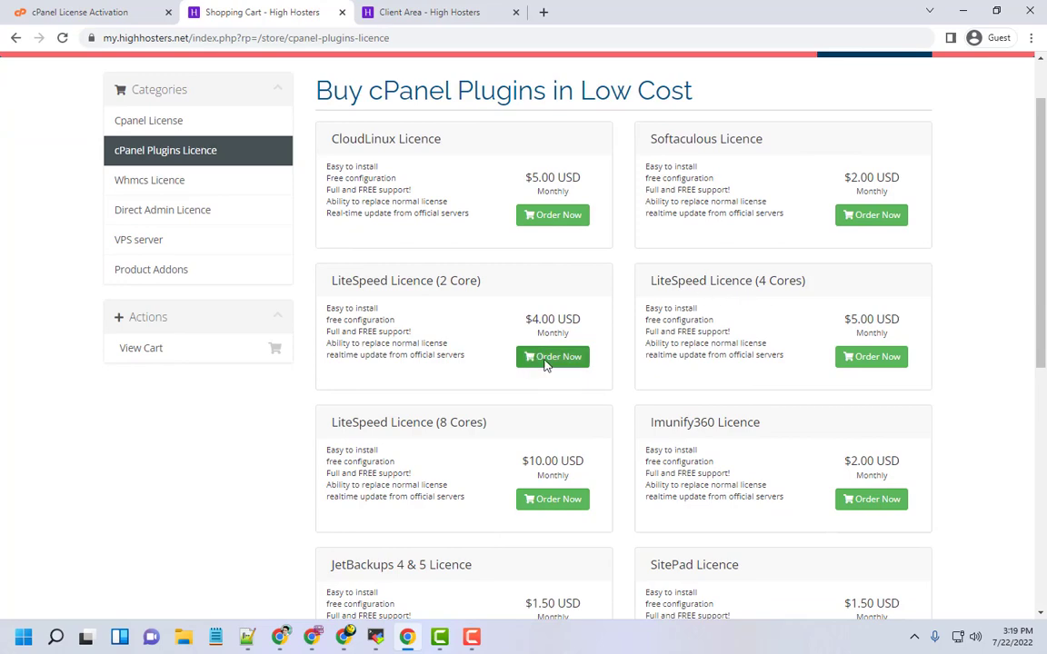
pyautogui.scroll(-3, 547, 362)
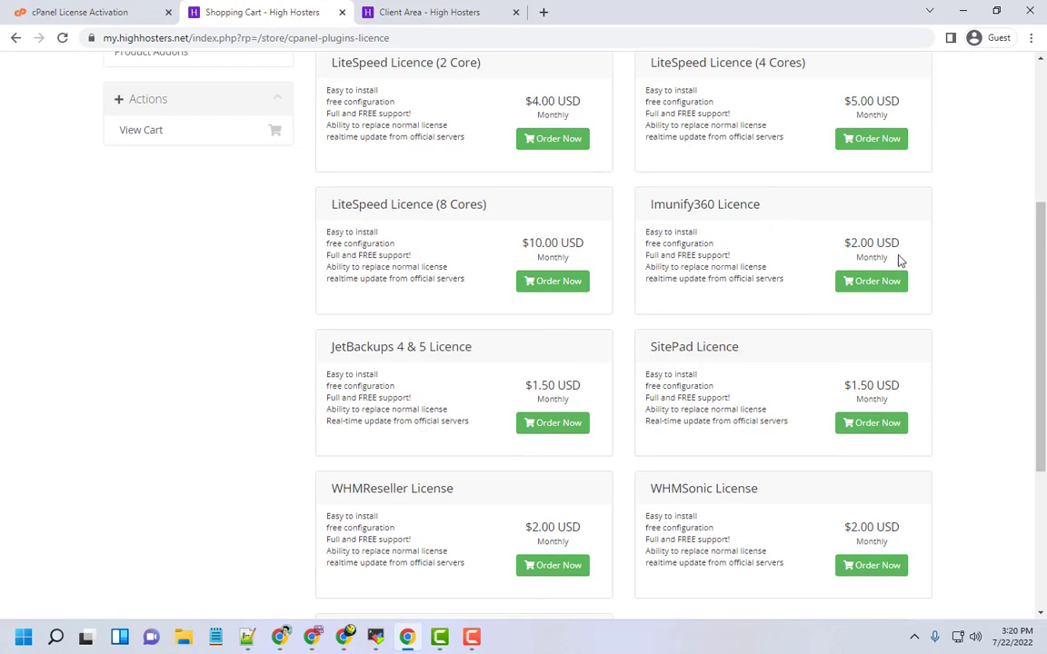
pyautogui.moveTo(898, 261); pyautogui.dragTo(647, 256)
pyautogui.click(806, 279)
pyautogui.moveTo(761, 204)
pyautogui.mouseDown()
pyautogui.moveTo(773, 263)
pyautogui.moveTo(662, 204)
pyautogui.moveTo(786, 290)
pyautogui.moveTo(653, 202)
pyautogui.mouseUp()
pyautogui.click(789, 288)
pyautogui.click(680, 260)
# Step: Review the JetBackups 4 & 5 licence, its $1.50 USD monthly price and features
pyautogui.scroll(-3, 485, 289)
pyautogui.moveTo(377, 198)
pyautogui.mouseDown()
pyautogui.moveTo(465, 201)
pyautogui.moveTo(318, 202)
pyautogui.mouseUp()
pyautogui.click(338, 202)
pyautogui.moveTo(525, 238); pyautogui.dragTo(585, 266)
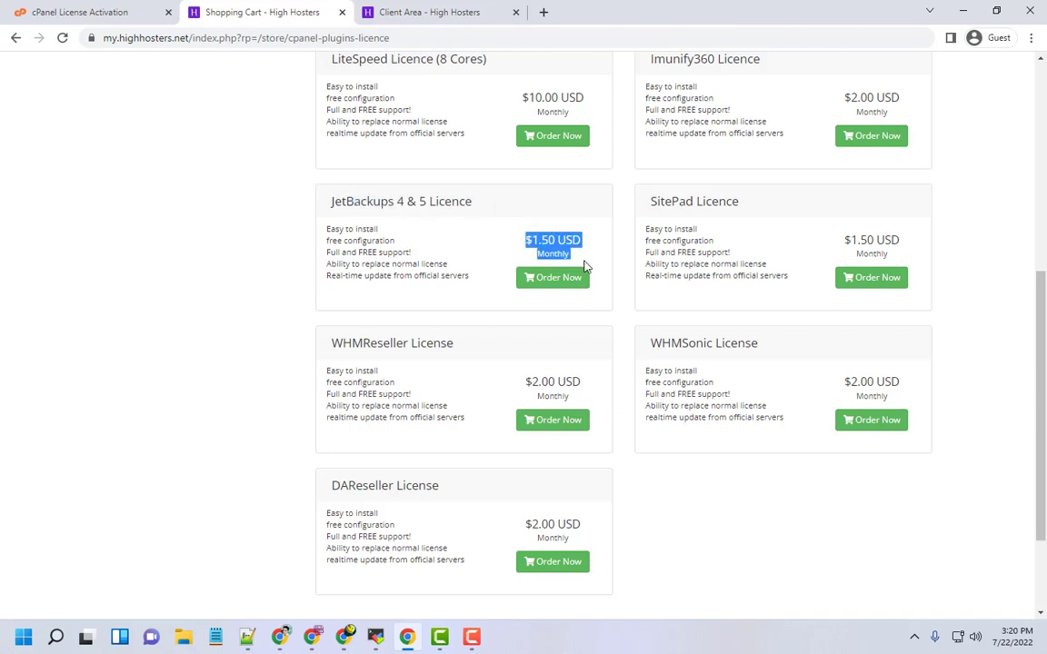
pyautogui.click(480, 277)
pyautogui.moveTo(473, 276)
pyautogui.mouseDown()
pyautogui.moveTo(329, 240)
pyautogui.moveTo(446, 276)
pyautogui.mouseUp()
pyautogui.click(327, 229)
pyautogui.click(616, 378)
pyautogui.scroll(-2, 616, 393)
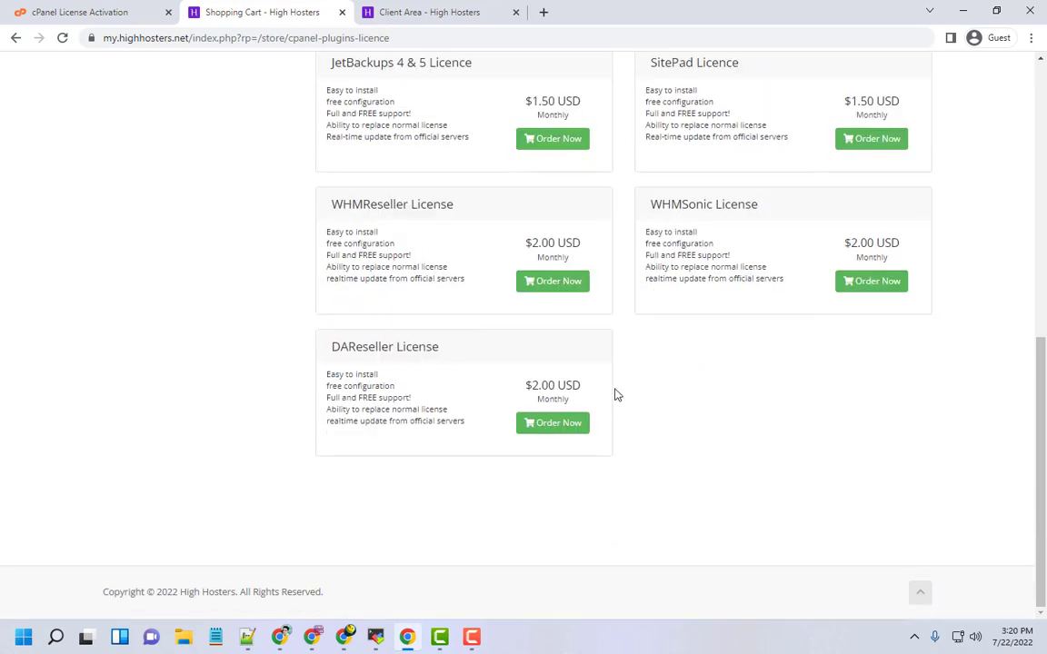
pyautogui.scroll(2, 616, 393)
# Step: Review the SitePad and DAReseller cards, then return to the cPanel License plans
pyautogui.moveTo(790, 277); pyautogui.dragTo(647, 206)
pyautogui.doubleClick(673, 209)
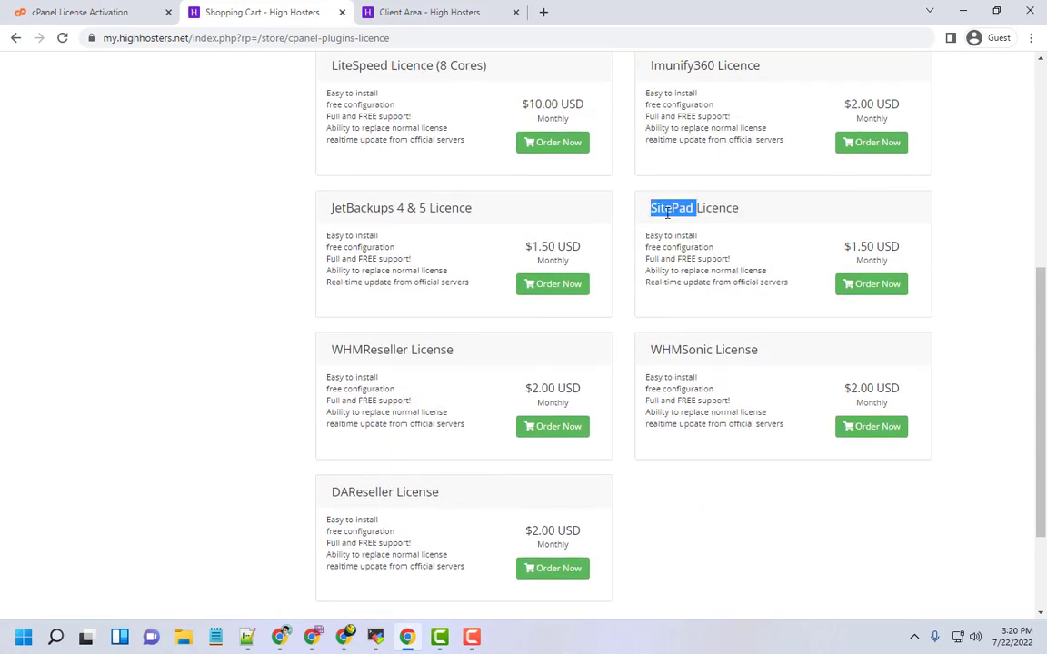
pyautogui.click(734, 270)
pyautogui.moveTo(895, 242); pyautogui.dragTo(636, 234)
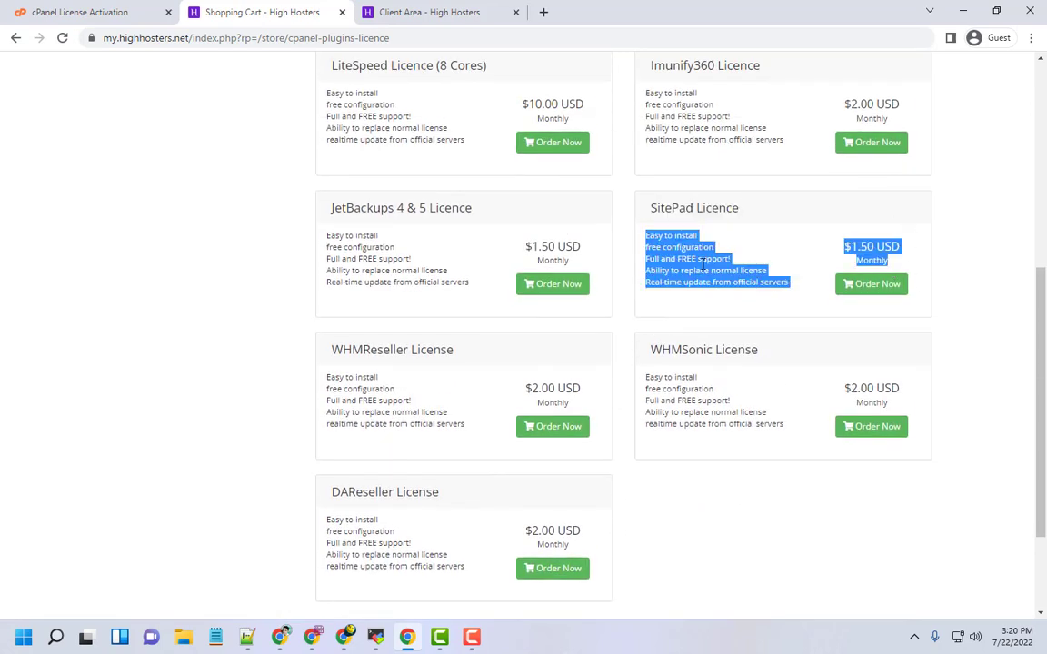
pyautogui.click(768, 274)
pyautogui.scroll(-3, 427, 364)
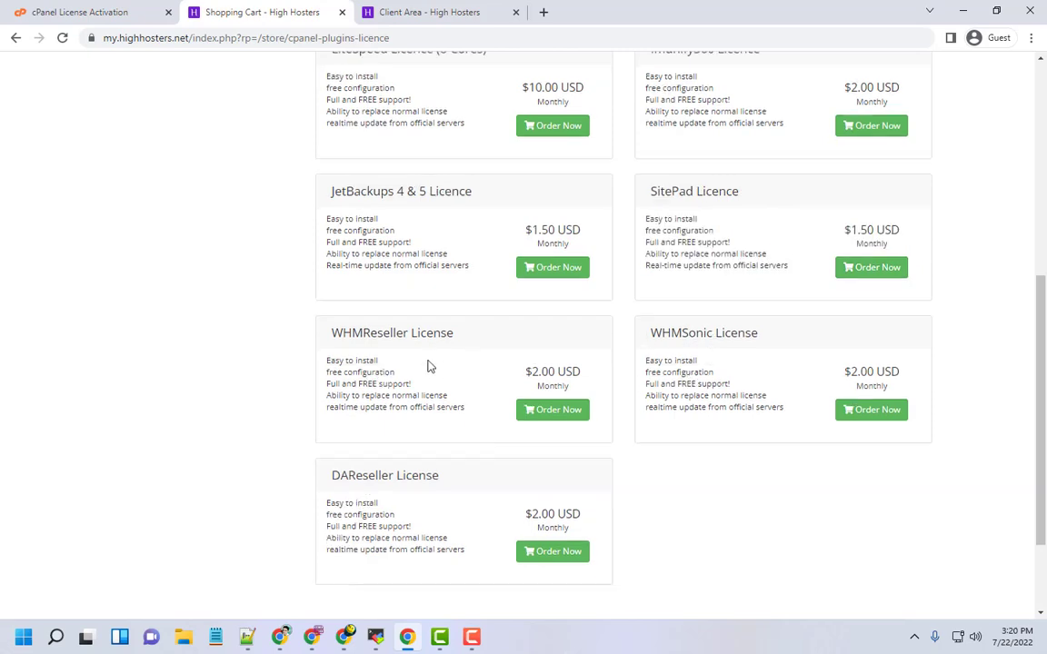
pyautogui.moveTo(334, 346); pyautogui.dragTo(484, 438)
pyautogui.click(416, 402)
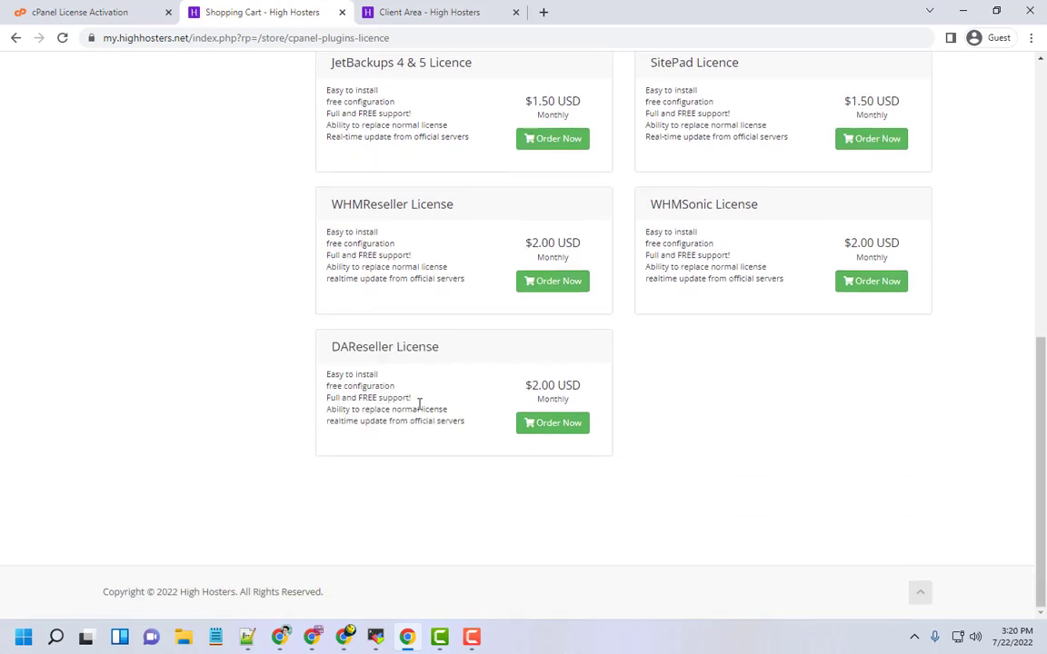
pyautogui.scroll(6, 401, 381)
pyautogui.click(164, 194)
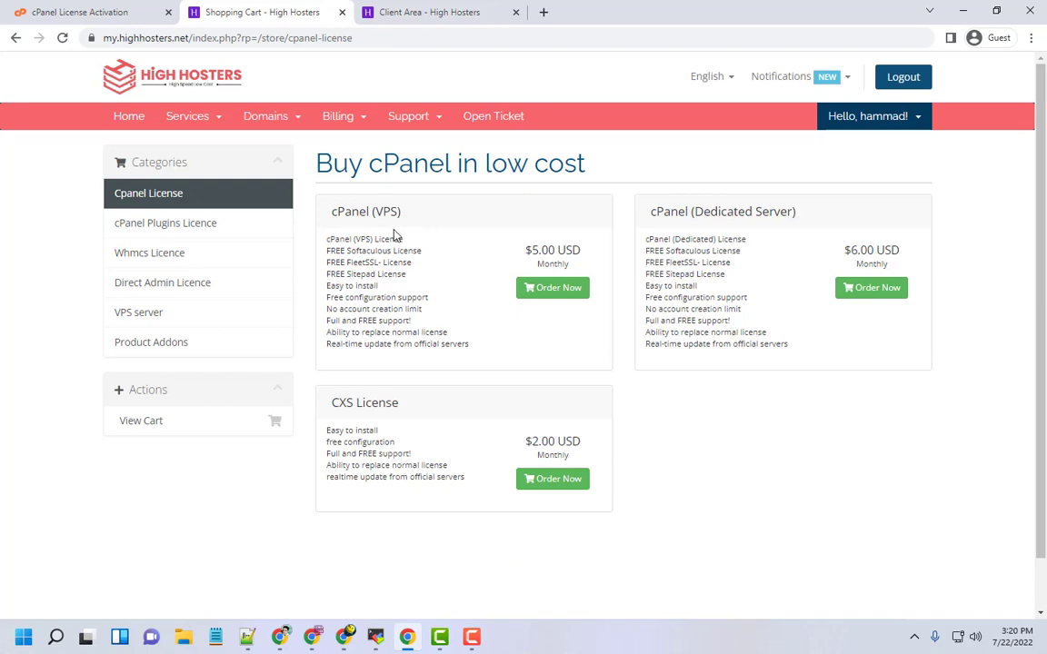
# Step: Copy server IP 45.79.127.108 from the notes and order the $5.00 monthly cPanel (VPS) license
pyautogui.click(247, 636)
pyautogui.click(110, 98)
pyautogui.moveTo(178, 118); pyautogui.dragTo(51, 118)
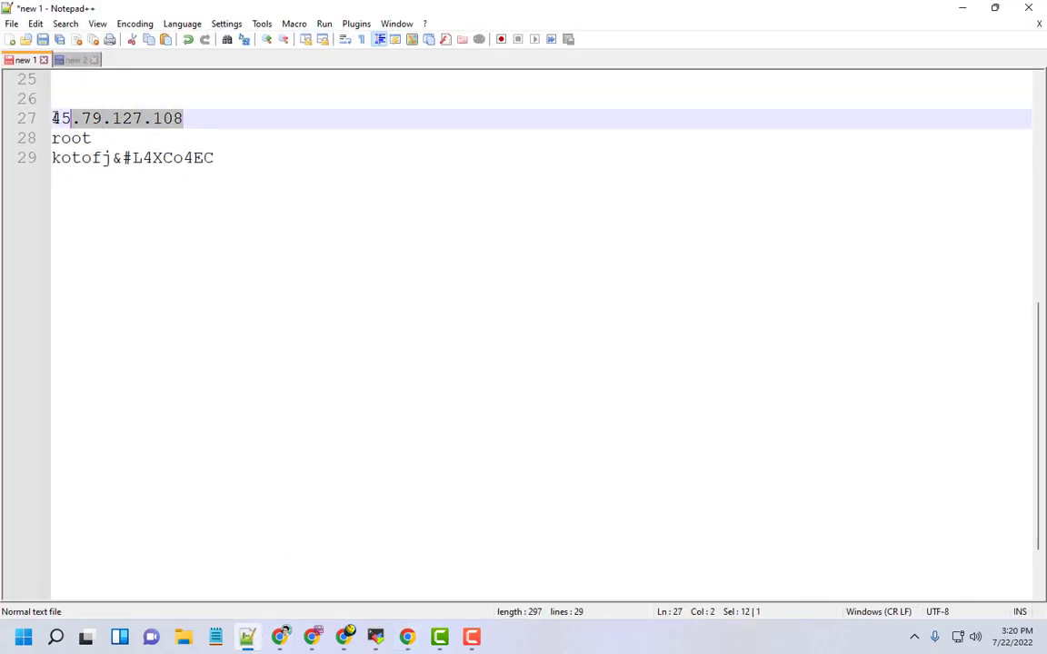
pyautogui.rightClick(77, 121)
pyautogui.click(112, 140)
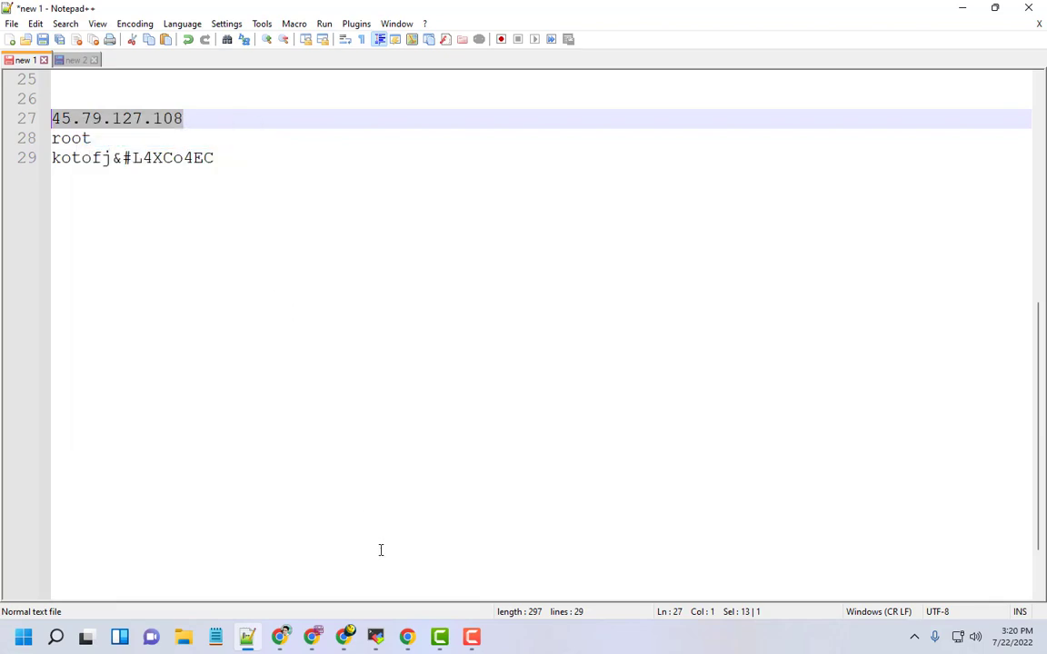
pyautogui.click(407, 636)
pyautogui.click(528, 292)
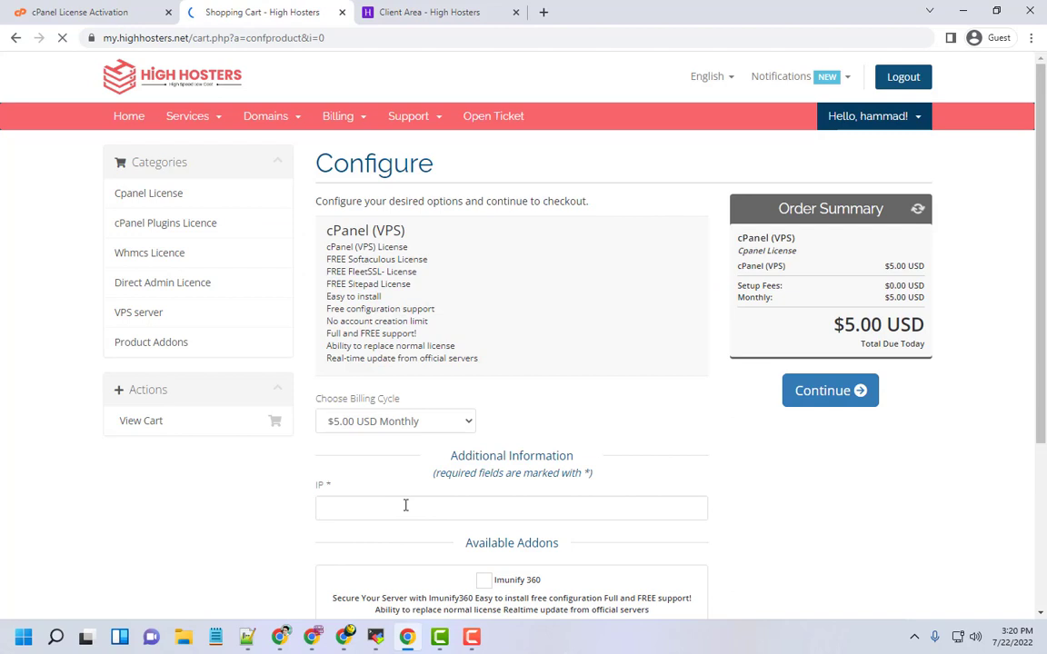
# Step: Paste 45.79.127.108 into the IP field, leave Imunify 360 unadded, and keep Monthly billing
pyautogui.rightClick(406, 507)
pyautogui.click(435, 388)
pyautogui.scroll(-3, 252, 501)
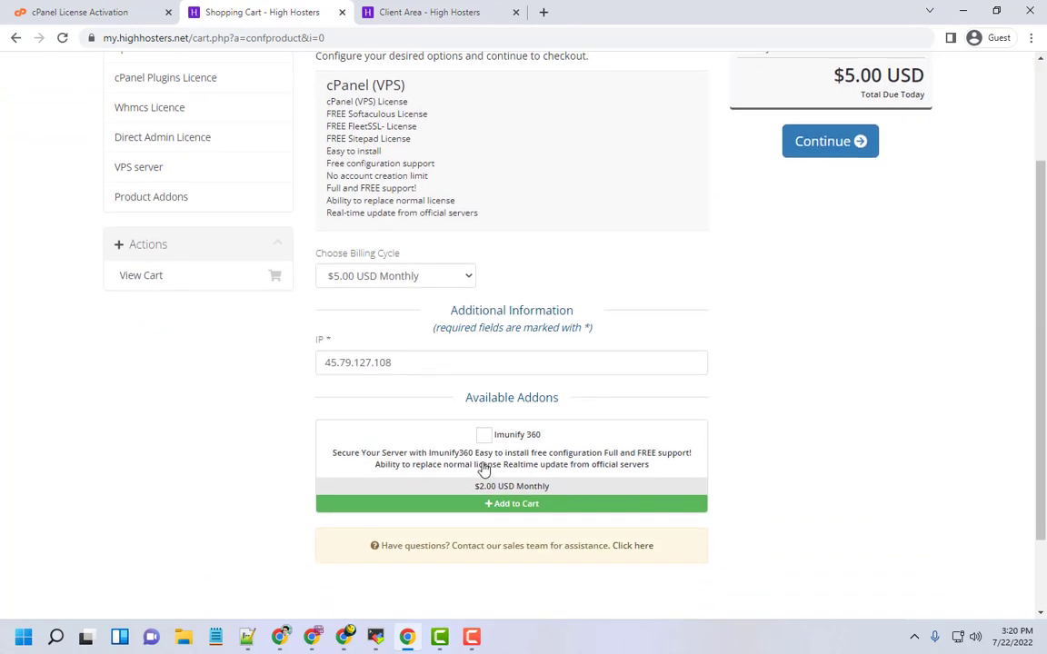
pyautogui.click(483, 436)
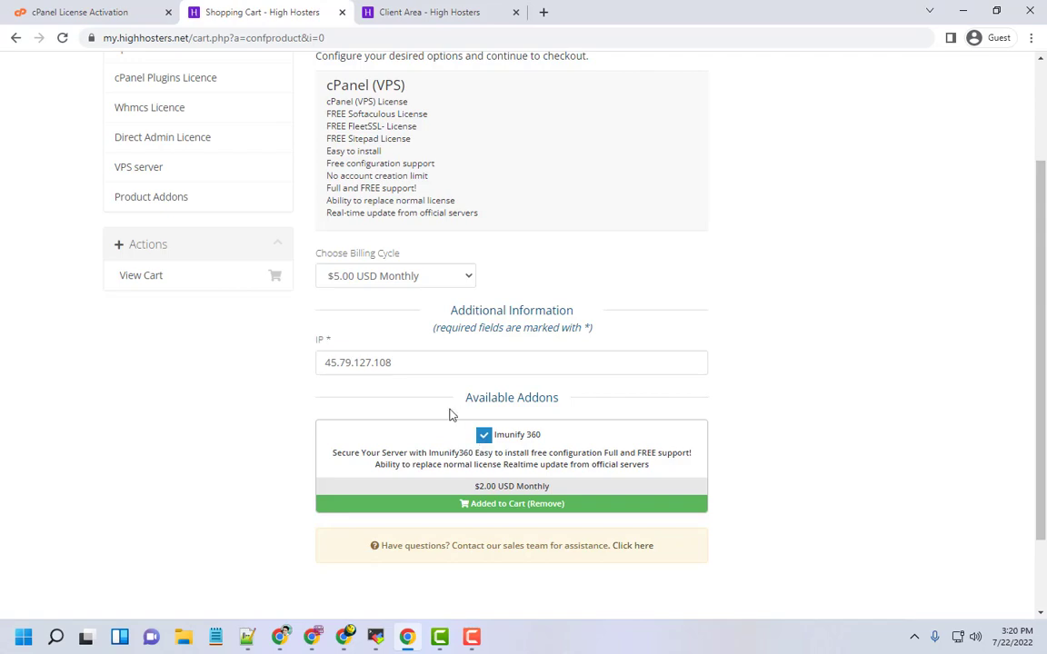
pyautogui.scroll(3, 479, 423)
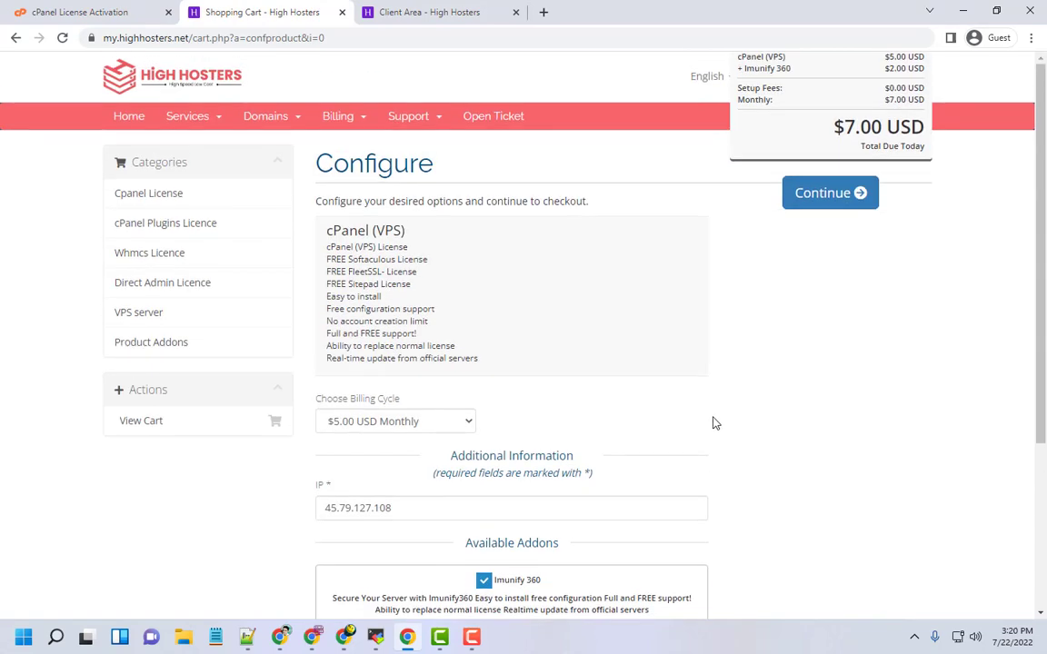
pyautogui.scroll(-2, 600, 494)
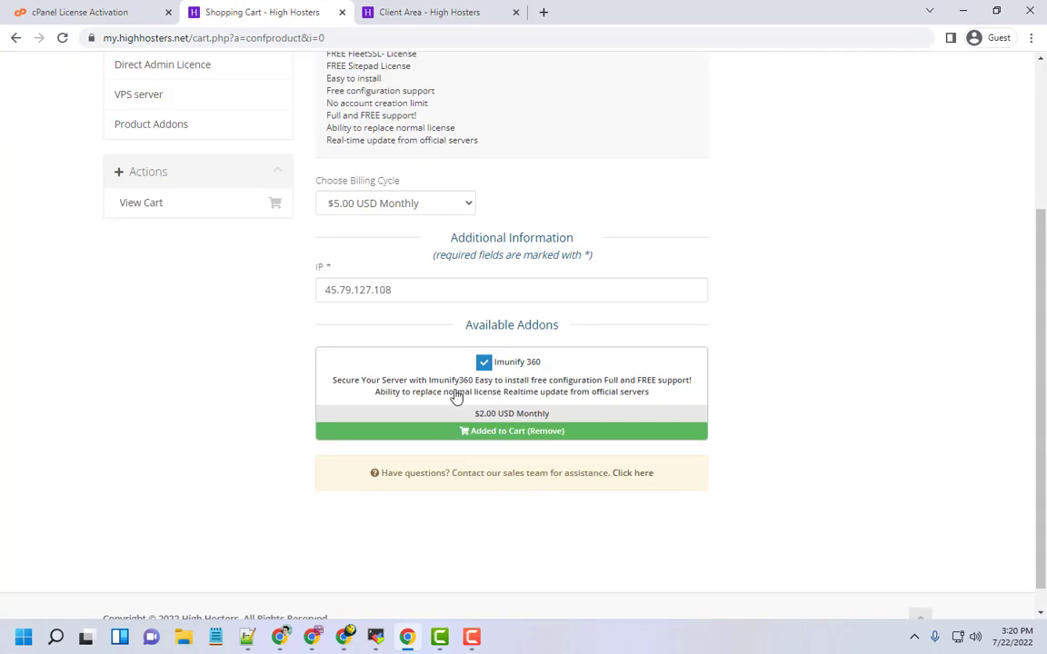
pyautogui.click(484, 362)
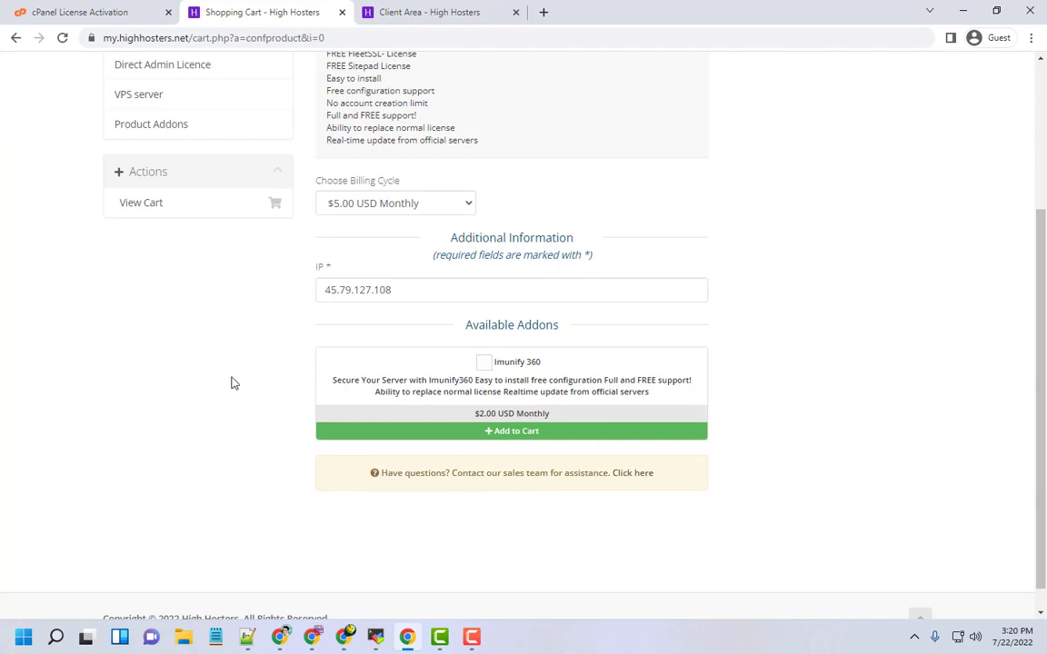
pyautogui.scroll(2, 231, 383)
pyautogui.click(414, 422)
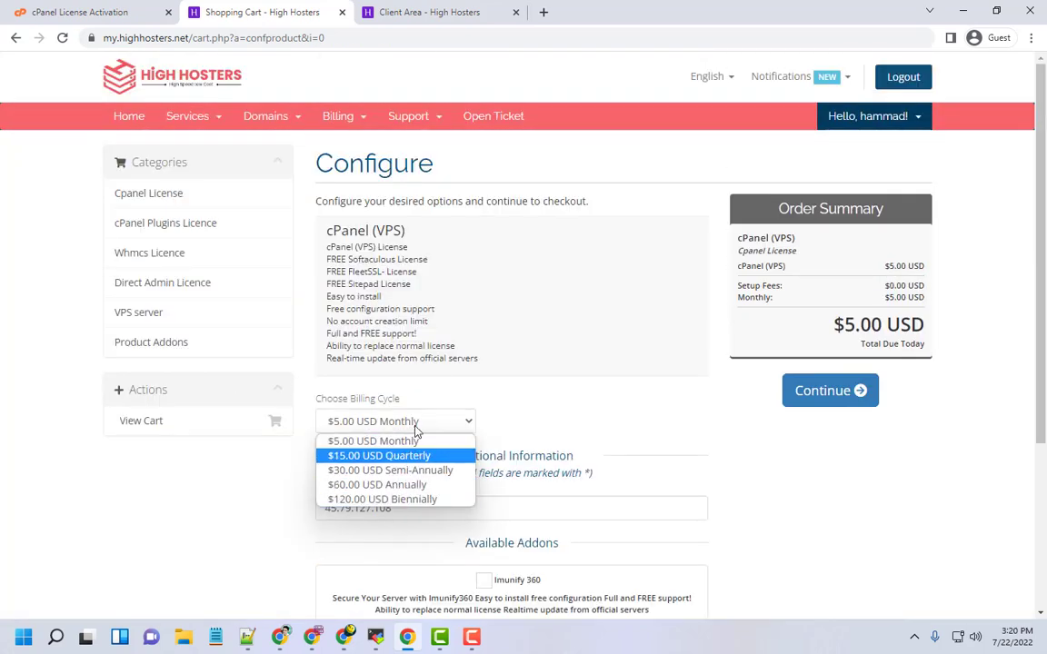
pyautogui.click(427, 271)
# Step: Load highhosters.net in a new tab, move it to second position, and select the 15OFF code
pyautogui.click(543, 12)
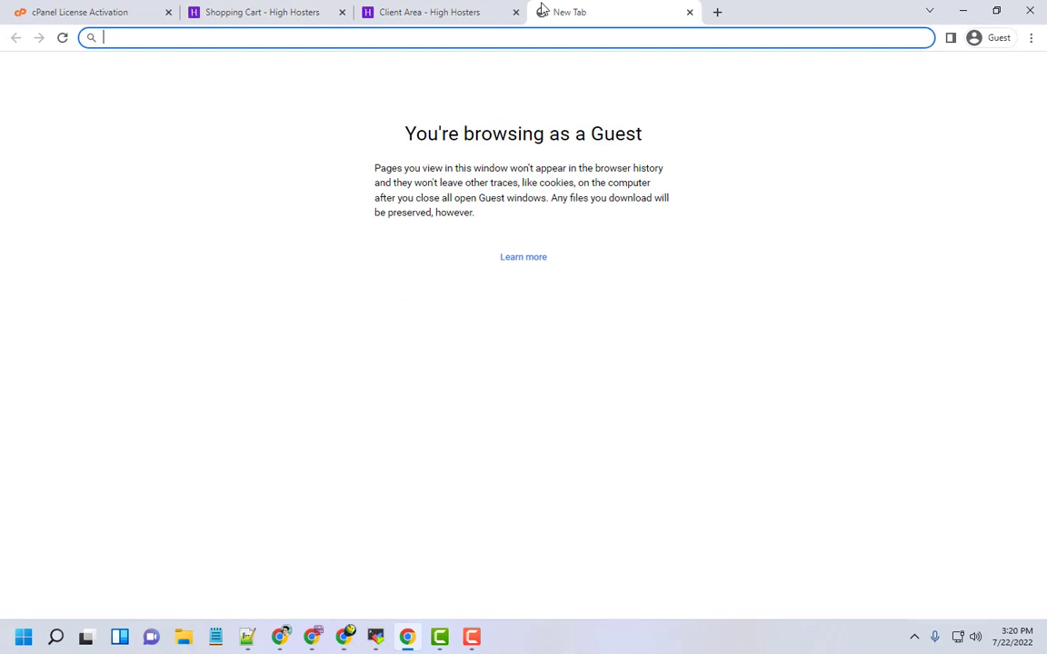
pyautogui.write('hi')
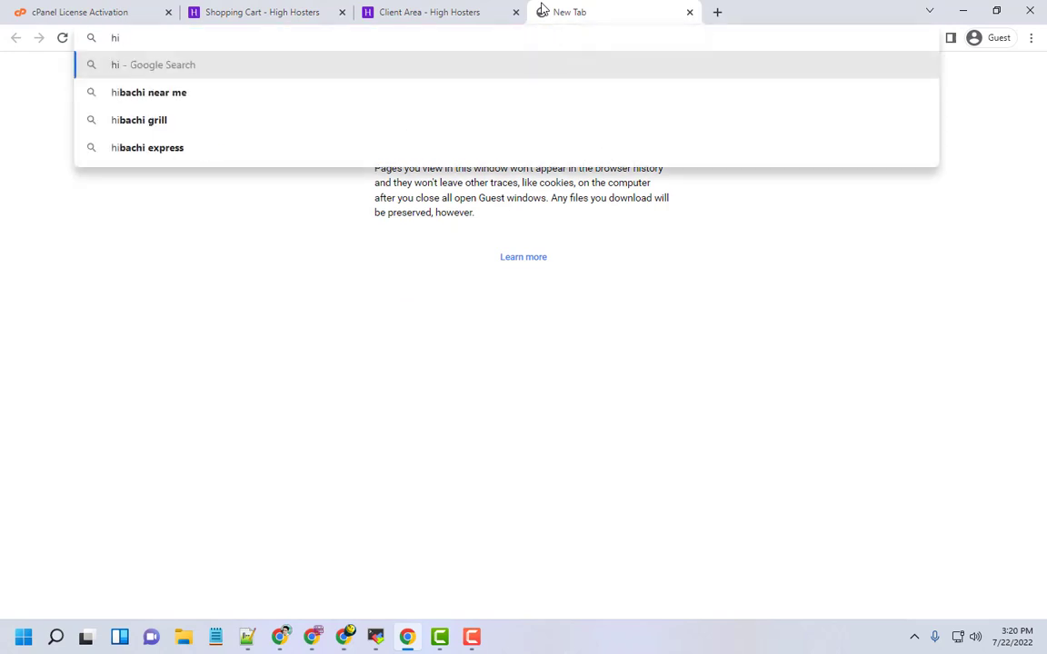
pyautogui.write('ghhost')
pyautogui.press('BackSpace')
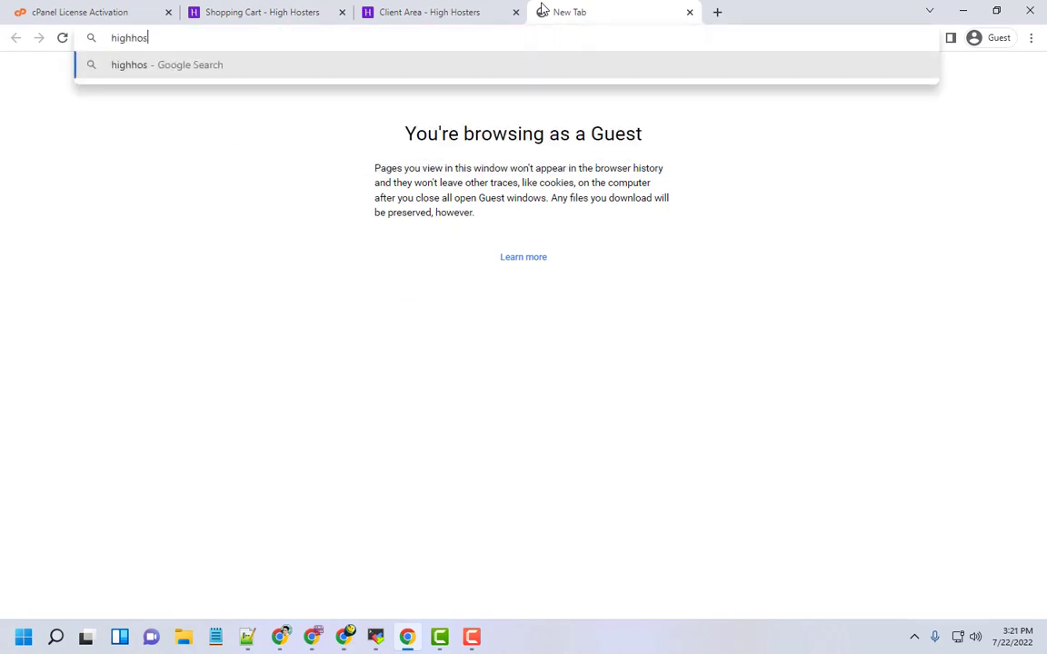
pyautogui.press('BackSpace')
pyautogui.write('ster')
pyautogui.write('s.net')
pyautogui.press('Return')
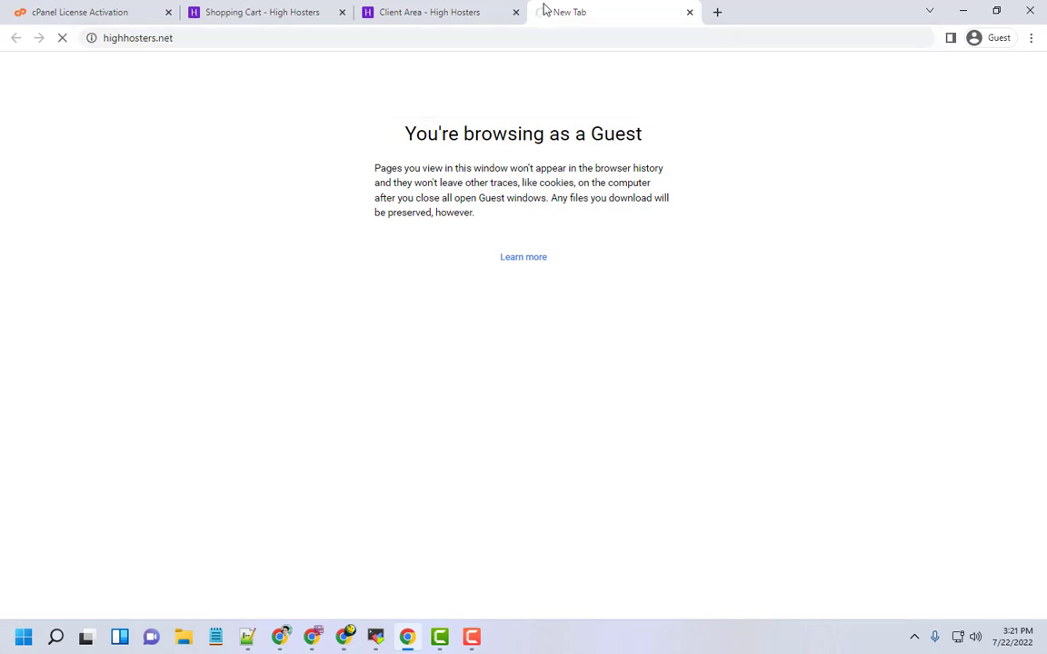
pyautogui.moveTo(619, 11); pyautogui.dragTo(273, 12)
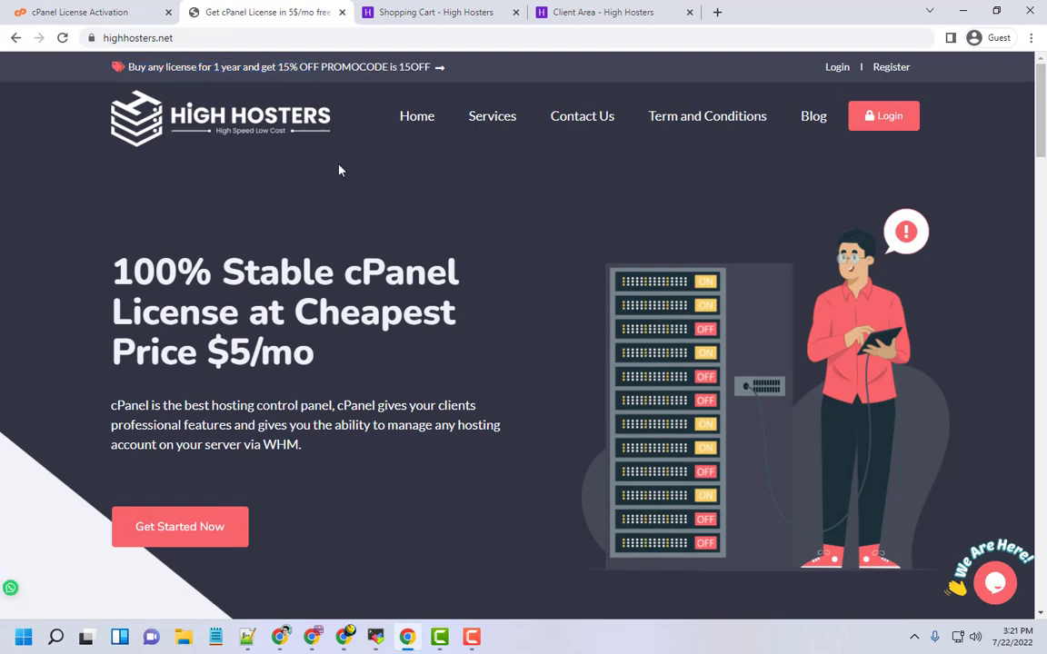
pyautogui.doubleClick(413, 66)
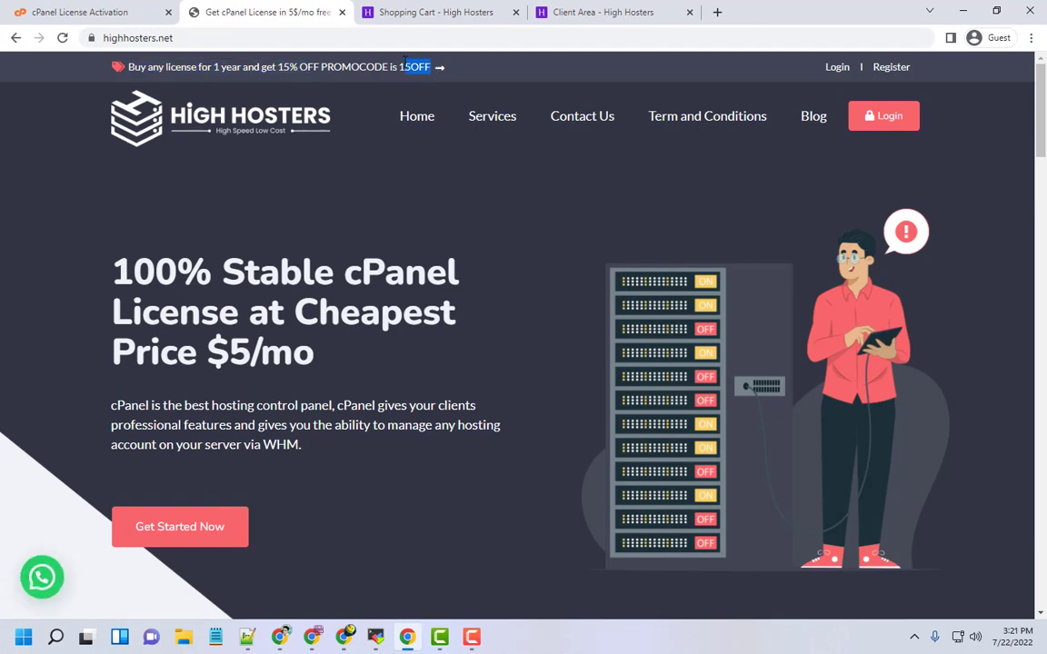
pyautogui.click(410, 66)
# Step: Try $60.00 annual billing, revert to $5.00 Monthly, and continue the cPanel (VPS) order to the cart
pyautogui.click(416, 7)
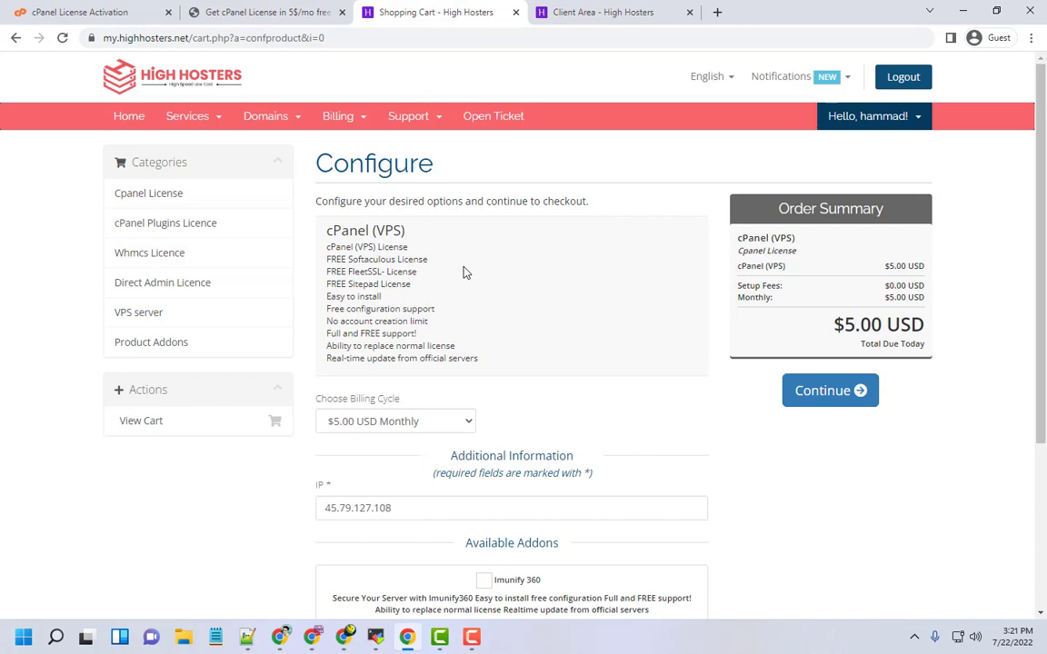
pyautogui.click(434, 418)
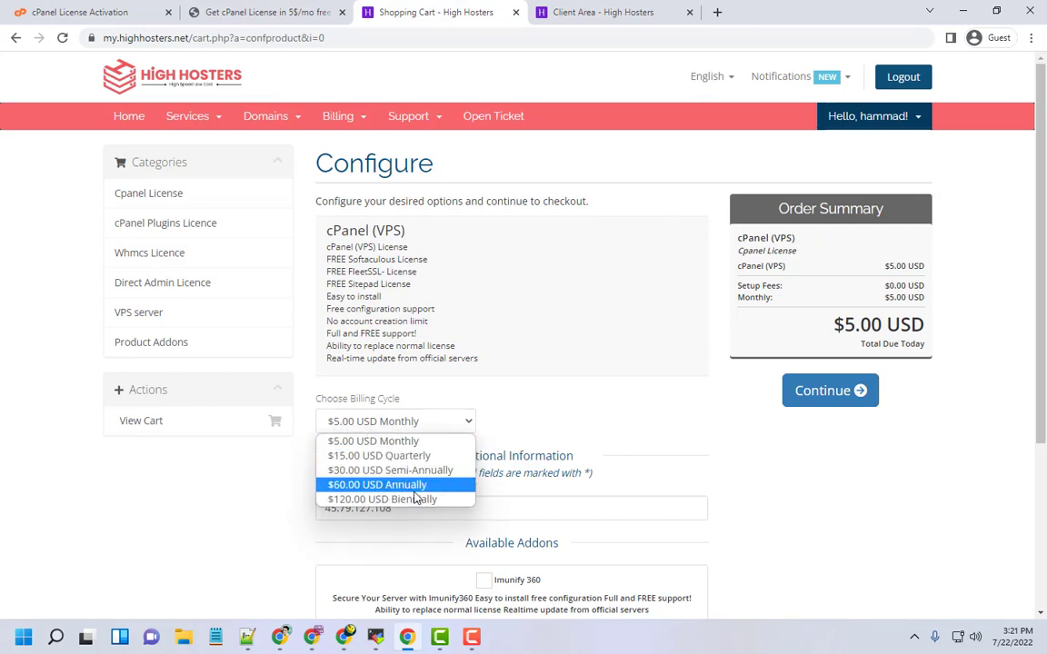
pyautogui.click(438, 479)
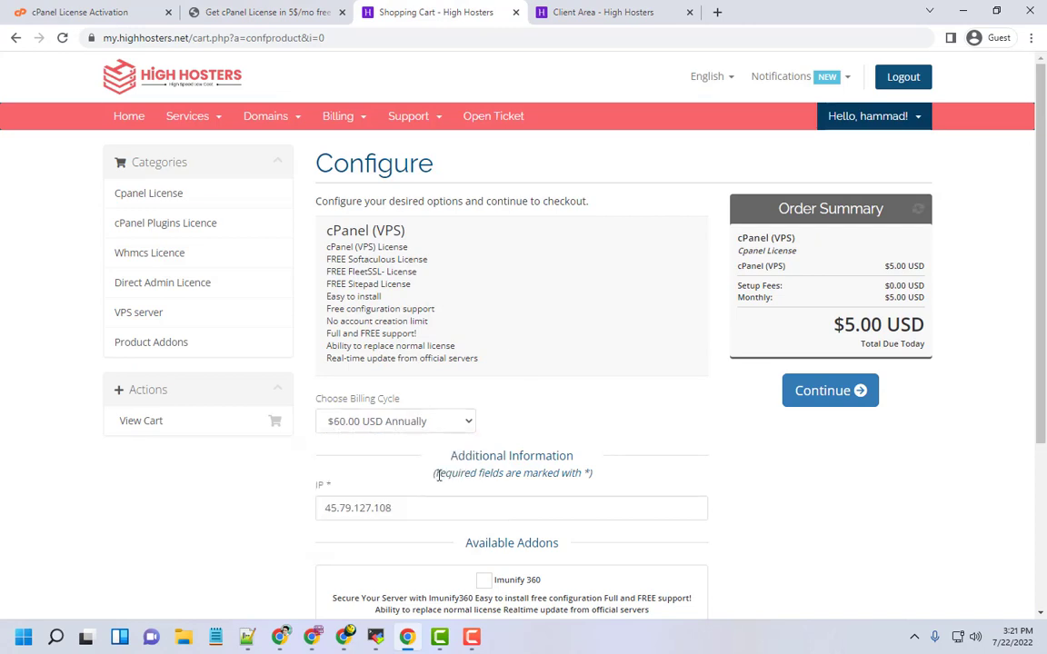
pyautogui.click(421, 423)
pyautogui.click(401, 443)
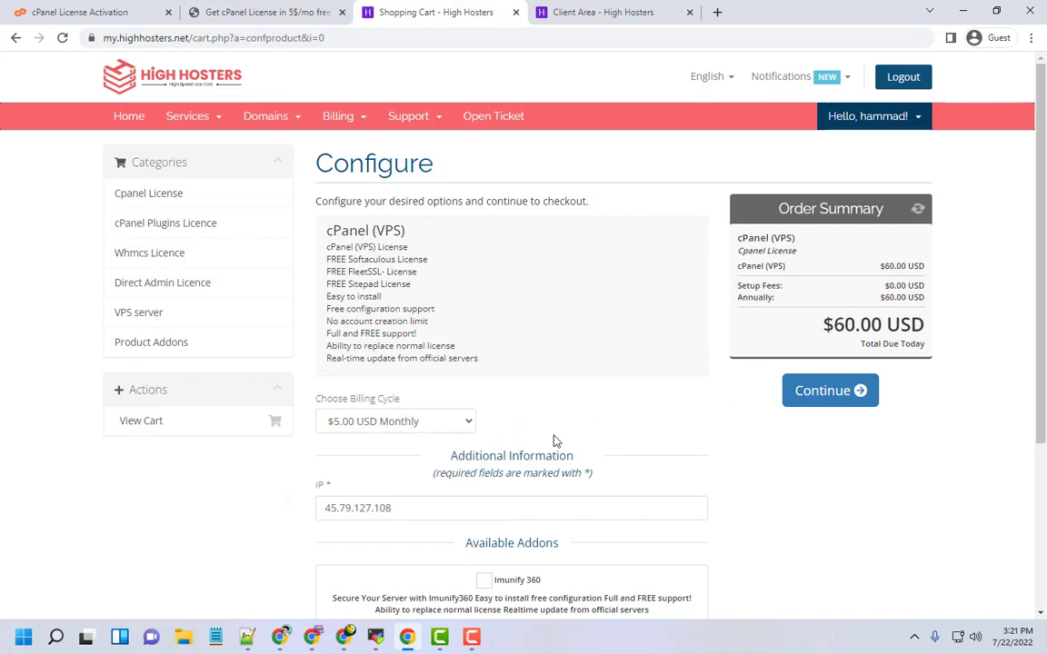
pyautogui.click(793, 398)
pyautogui.moveTo(414, 513); pyautogui.dragTo(269, 503)
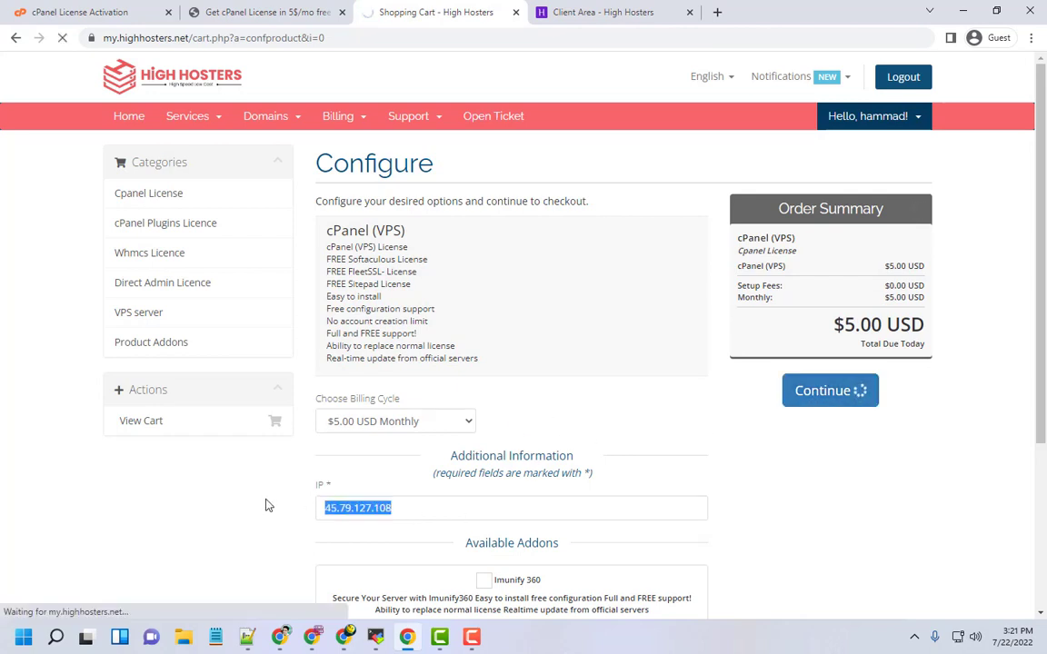
# Step: Review the cPanel (VPS) cart item and proceed to checkout
pyautogui.click(313, 503)
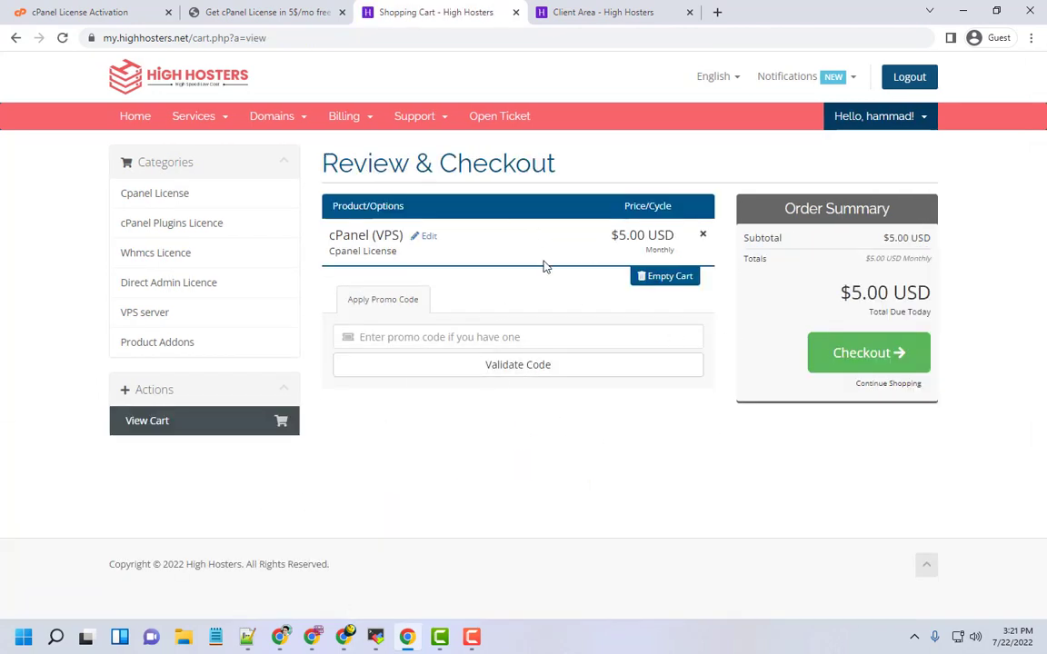
pyautogui.tripleClick(373, 246)
pyautogui.click(515, 300)
pyautogui.click(859, 360)
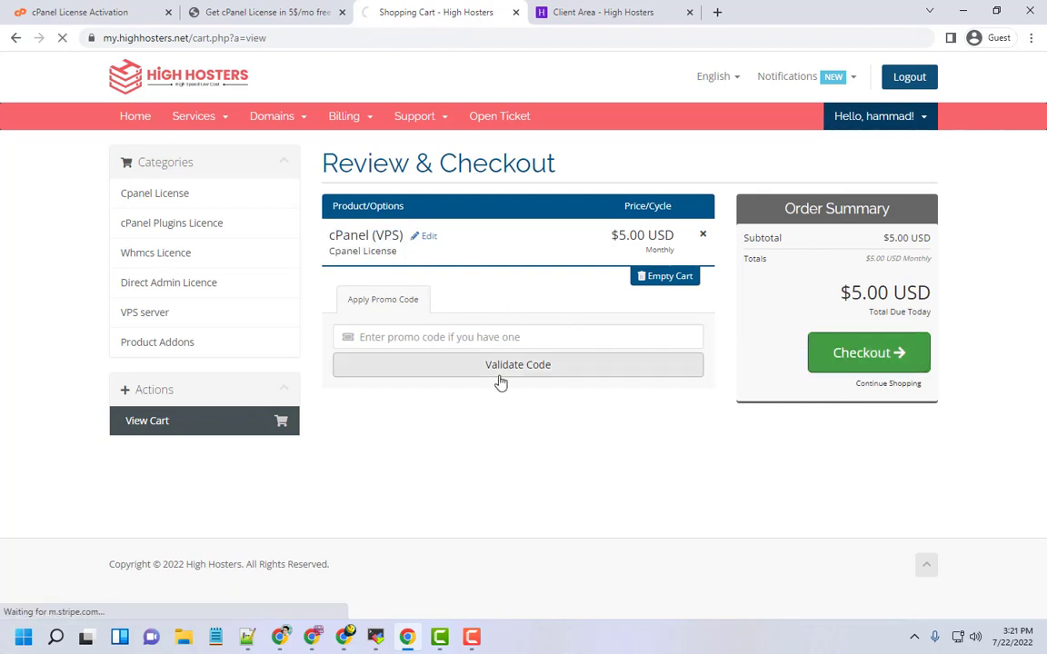
pyautogui.scroll(-1, 474, 356)
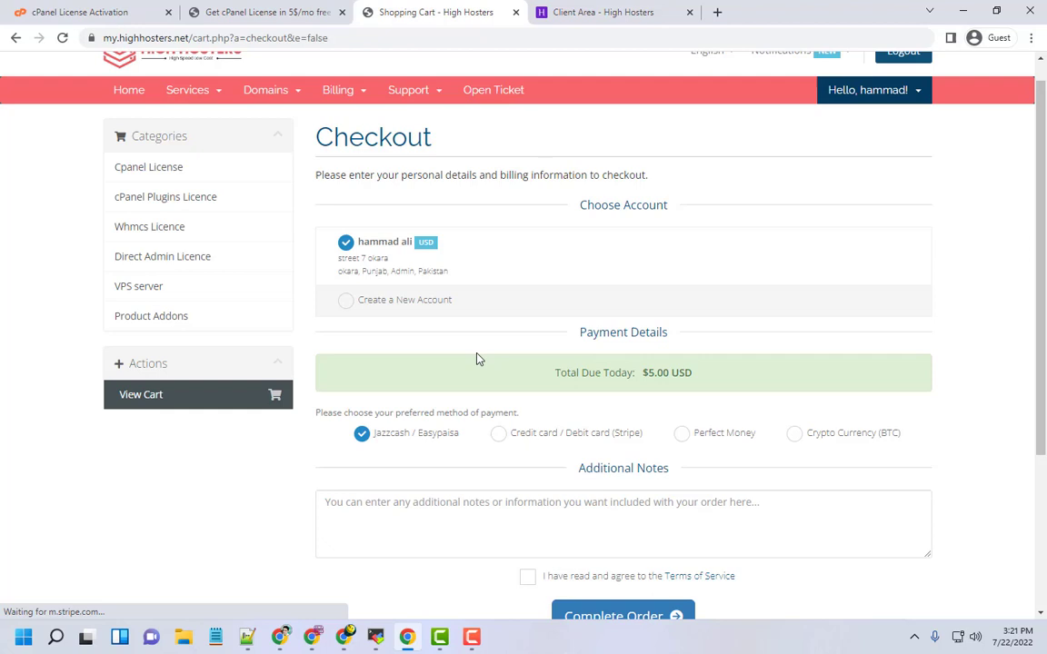
pyautogui.scroll(1, 476, 357)
pyautogui.scroll(-3, 545, 318)
pyautogui.scroll(-1, 458, 252)
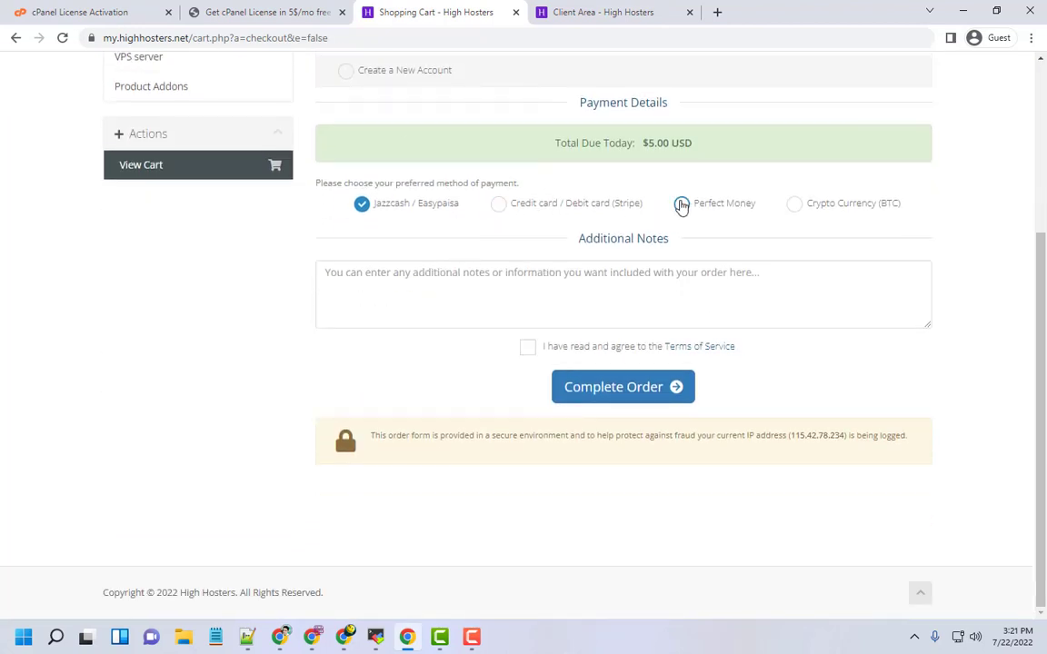
# Step: After trying other payment methods, choose Jazzcash / Easypaisa, accept the Terms, and place the order
pyautogui.click(682, 204)
pyautogui.click(846, 210)
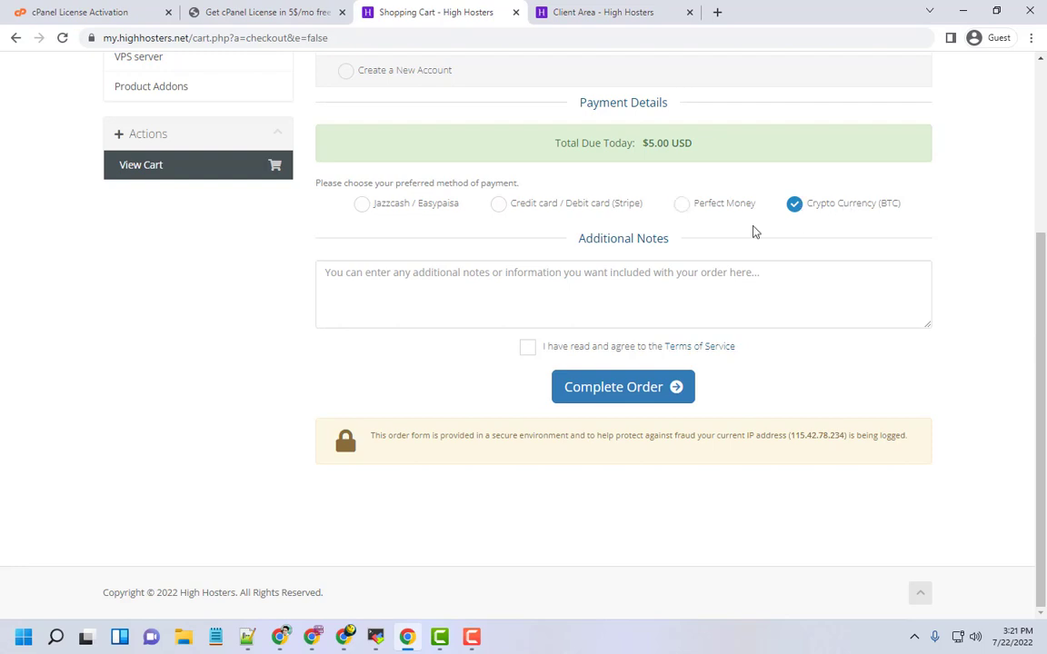
pyautogui.click(509, 208)
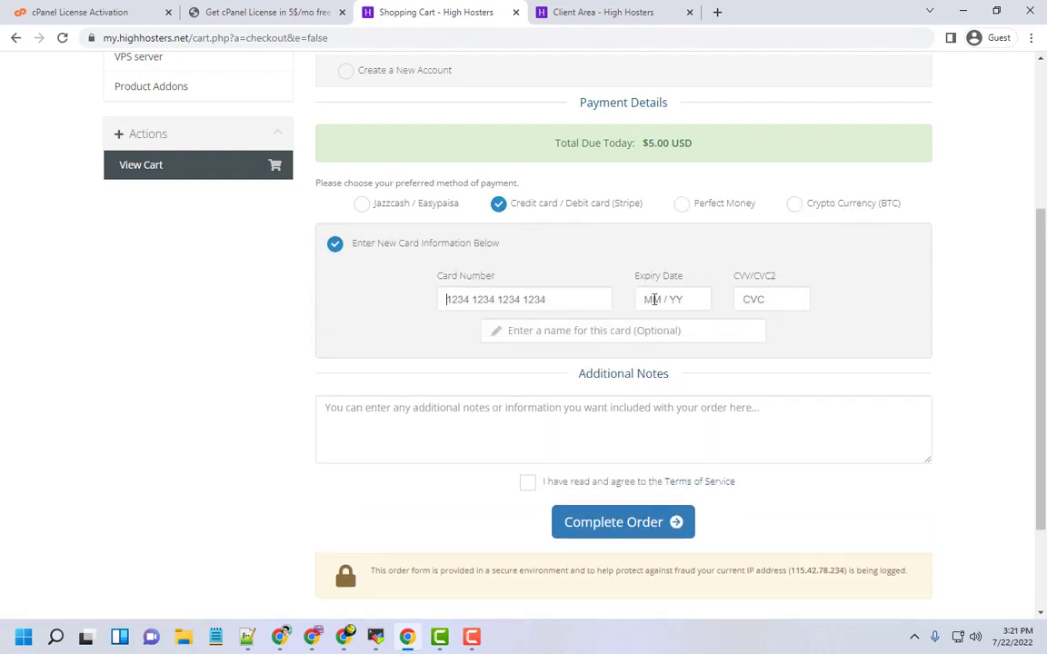
pyautogui.tripleClick(601, 199)
pyautogui.click(381, 250)
pyautogui.click(420, 201)
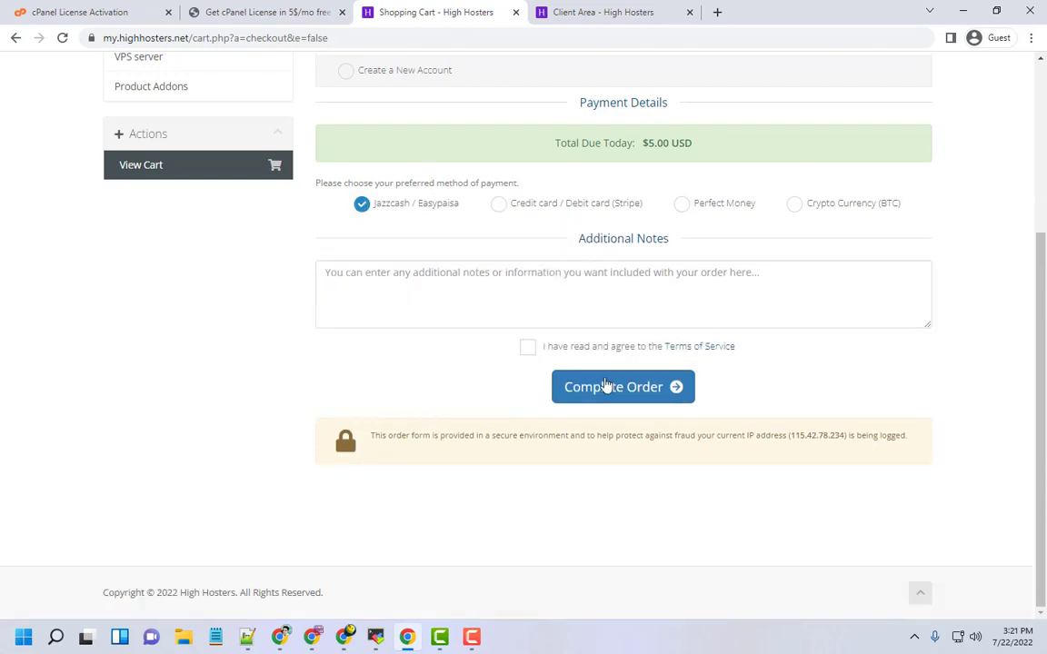
pyautogui.click(526, 349)
pyautogui.click(600, 395)
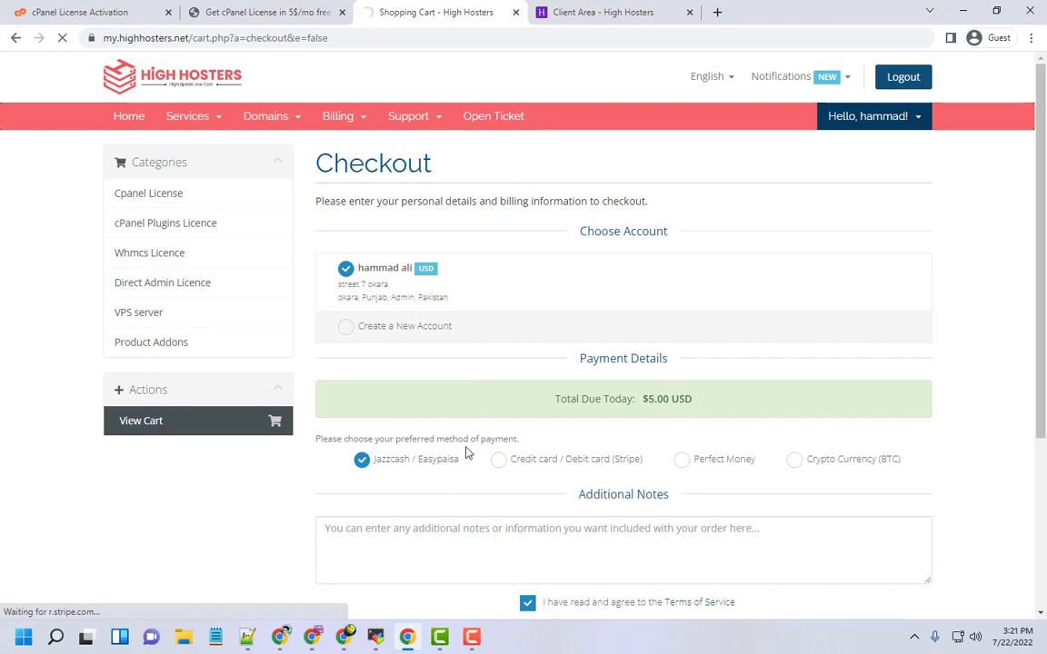
# Step: Scroll through unpaid invoice #178, select the order number, and continue to the client area
pyautogui.scroll(-3, 560, 415)
pyautogui.scroll(3, 545, 411)
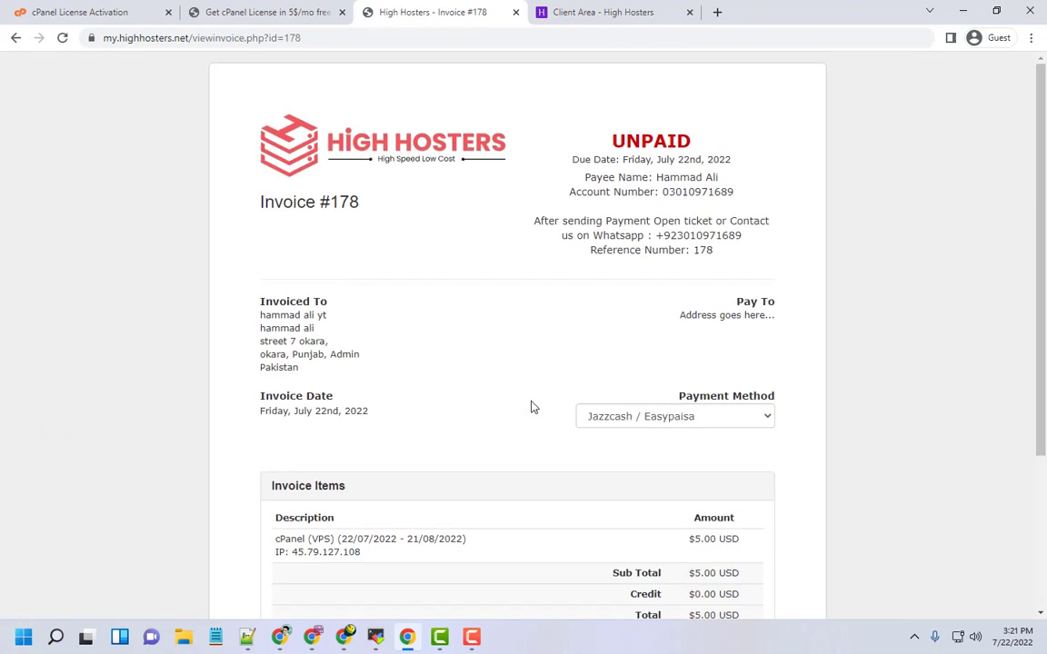
pyautogui.scroll(-3, 531, 406)
pyautogui.scroll(3, 479, 482)
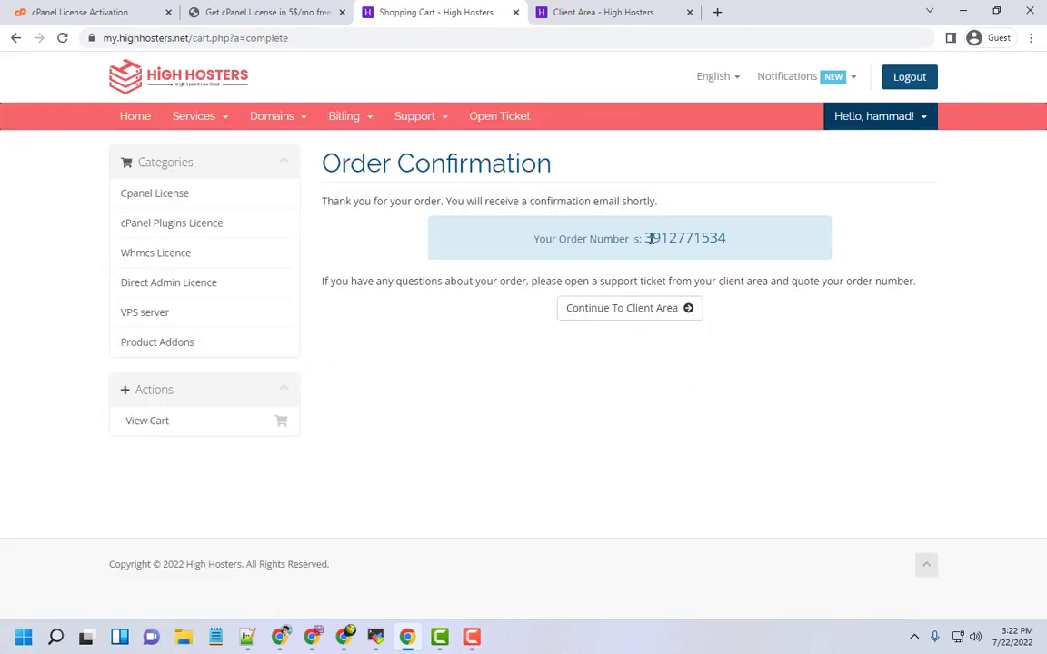
pyautogui.moveTo(727, 238); pyautogui.dragTo(454, 247)
pyautogui.click(621, 309)
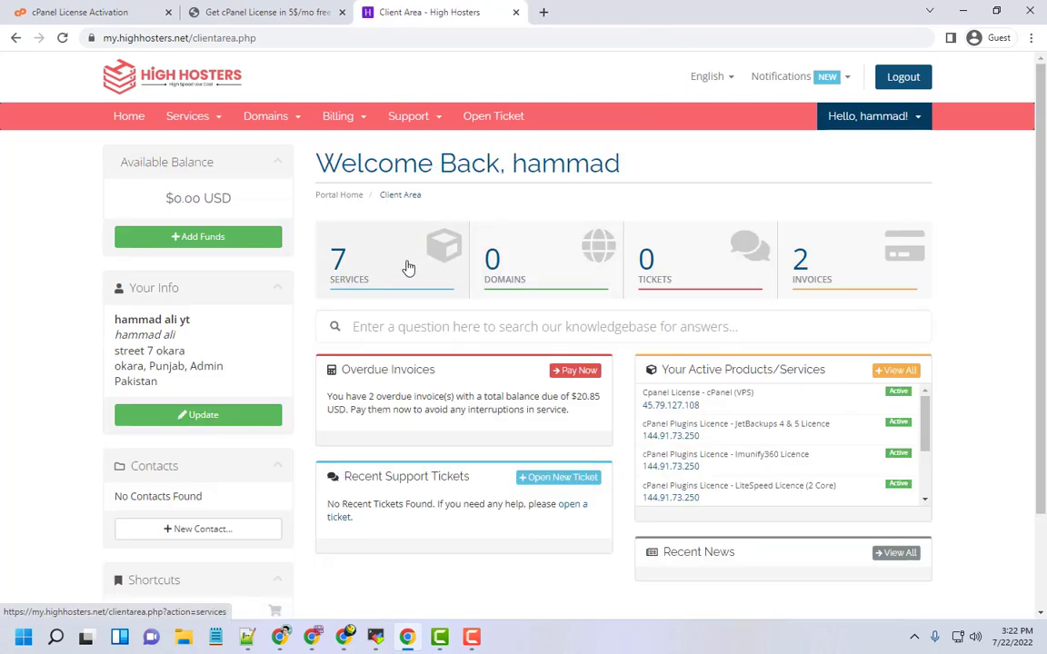
# Step: Open Services and the new cPanel (VPS) licence for 45.79.127.108, scrolling through its details
pyautogui.click(409, 264)
pyautogui.scroll(-2, 455, 427)
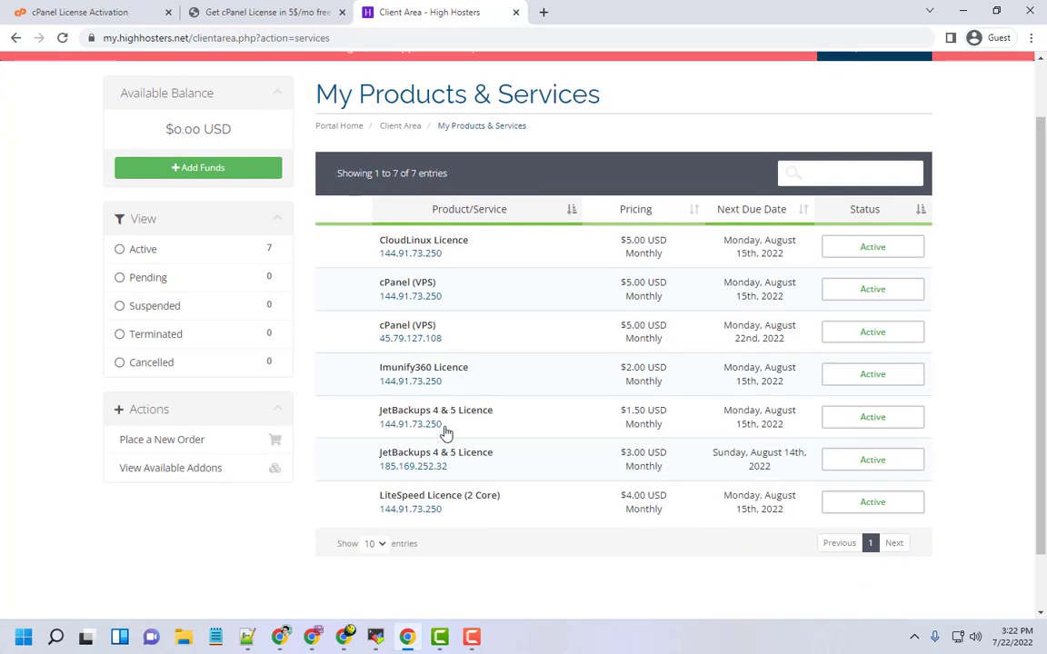
pyautogui.click(491, 338)
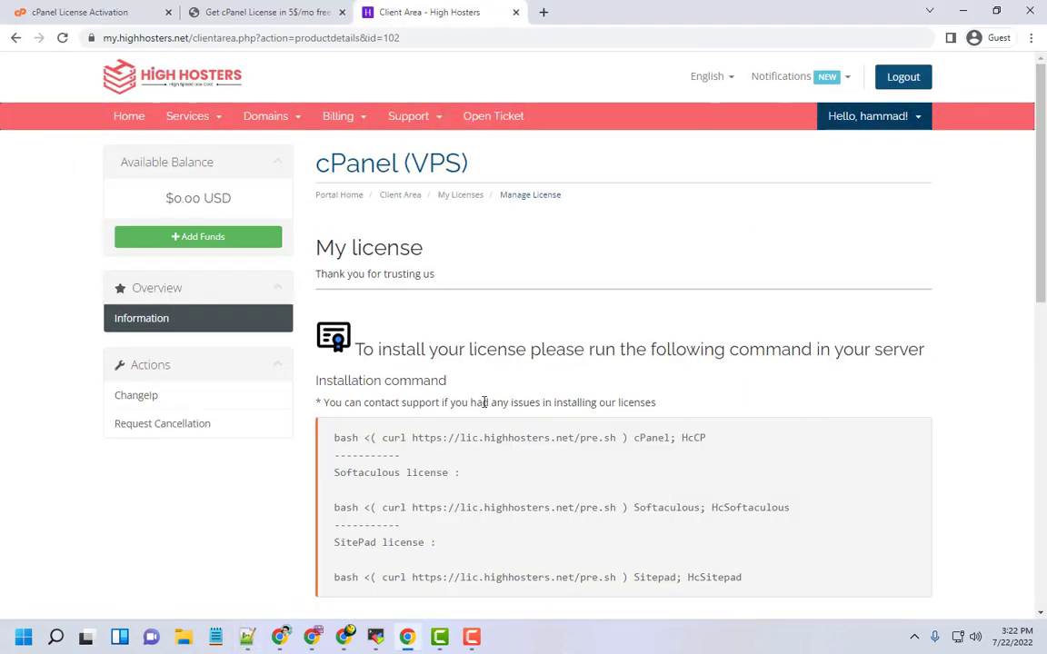
pyautogui.scroll(-2, 478, 409)
pyautogui.scroll(-1, 471, 418)
pyautogui.scroll(1, 471, 418)
pyautogui.scroll(-1, 470, 414)
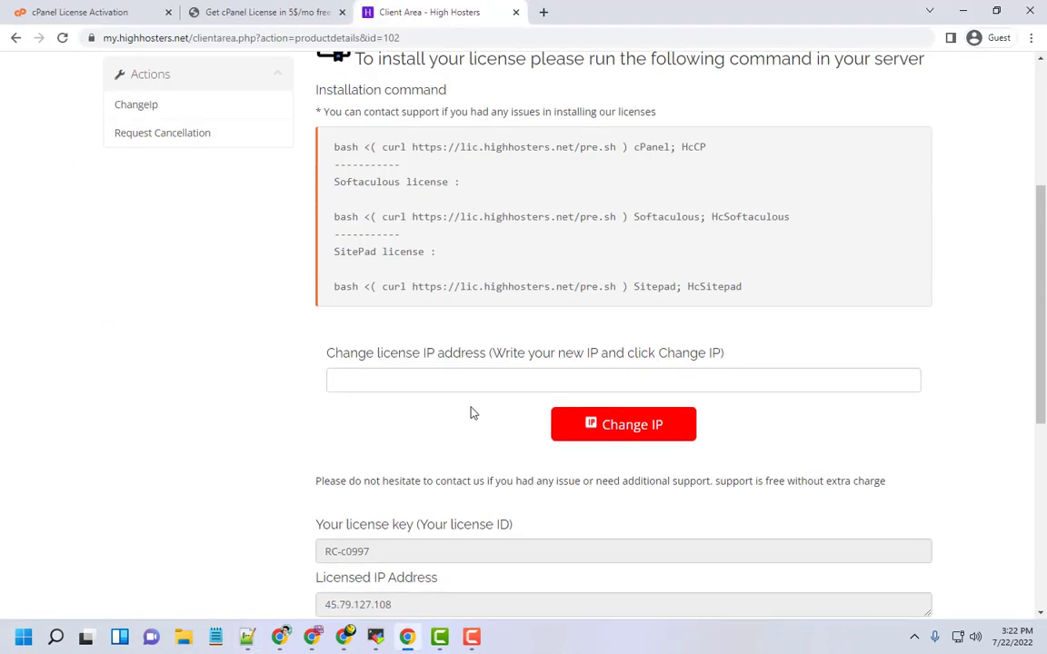
pyautogui.click(425, 376)
pyautogui.click(461, 400)
pyautogui.moveTo(789, 361); pyautogui.dragTo(339, 345)
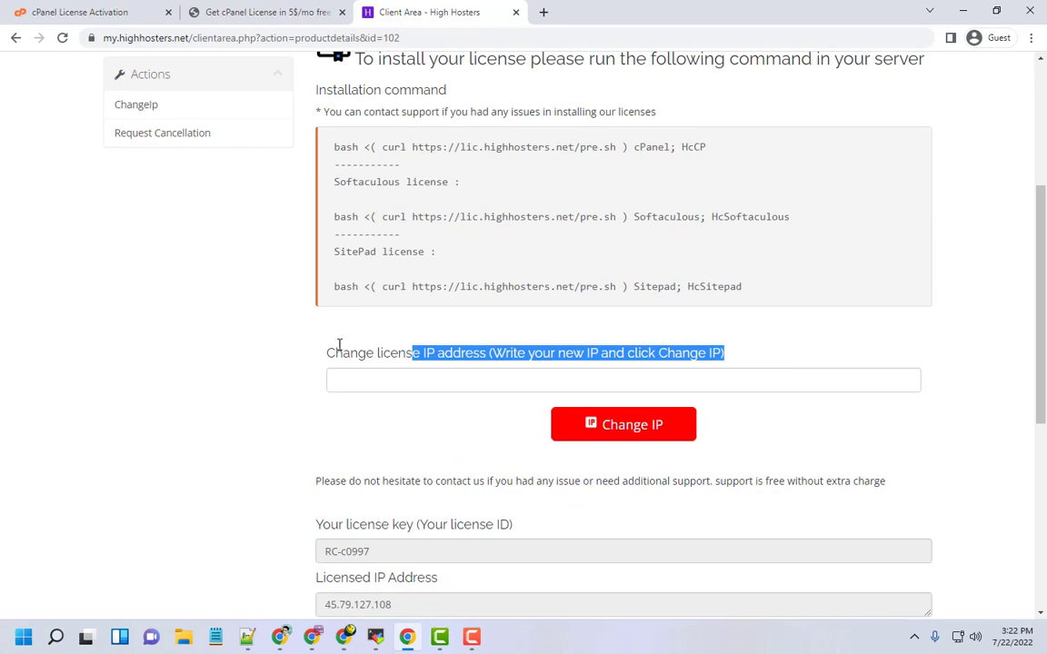
pyautogui.click(416, 458)
# Step: Select the licensed IP address and inspect the licence details around it
pyautogui.scroll(-2, 460, 456)
pyautogui.doubleClick(401, 389)
pyautogui.scroll(-2, 523, 484)
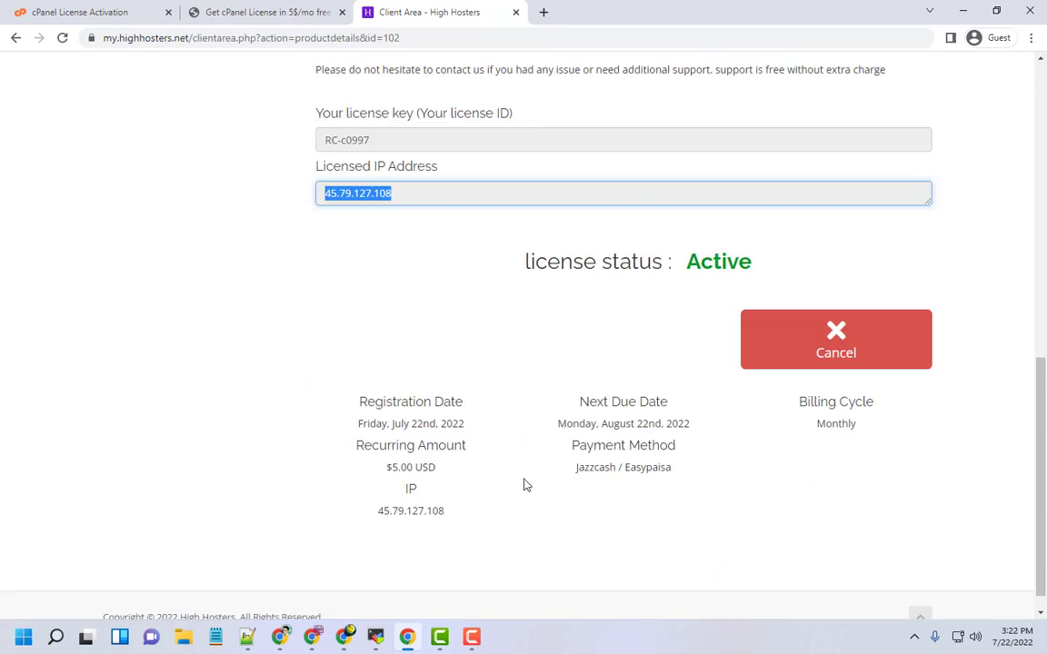
pyautogui.moveTo(427, 378); pyautogui.dragTo(575, 461)
pyautogui.click(524, 411)
pyautogui.scroll(2, 524, 411)
pyautogui.scroll(2, 664, 483)
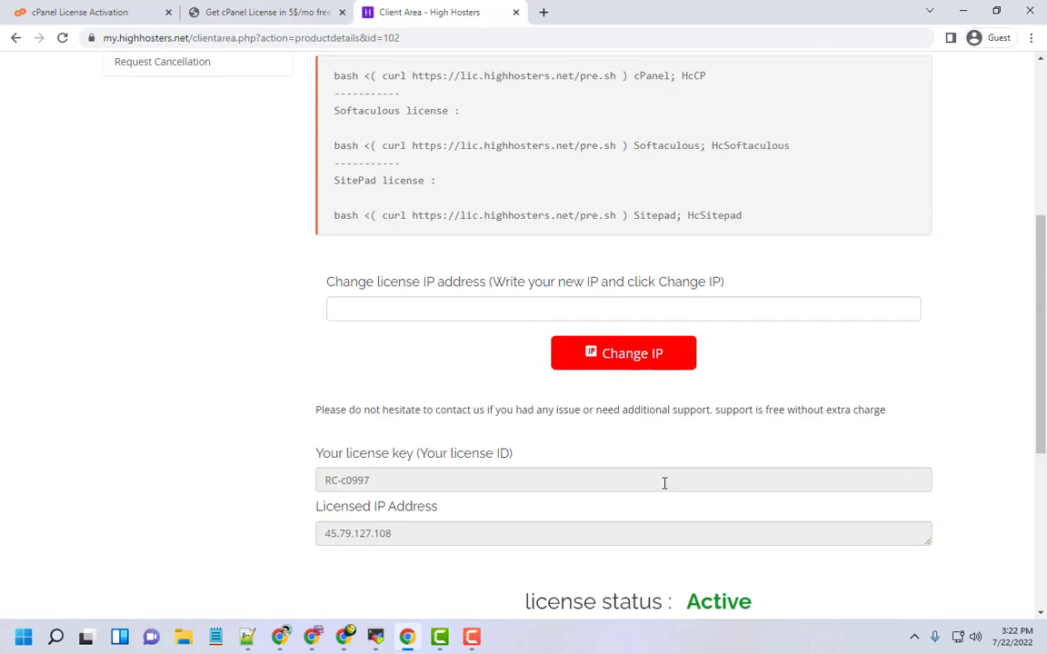
pyautogui.scroll(3, 476, 370)
# Step: Select the cPanel, Softaculous and Sitepad install commands
pyautogui.moveTo(335, 373); pyautogui.dragTo(800, 379)
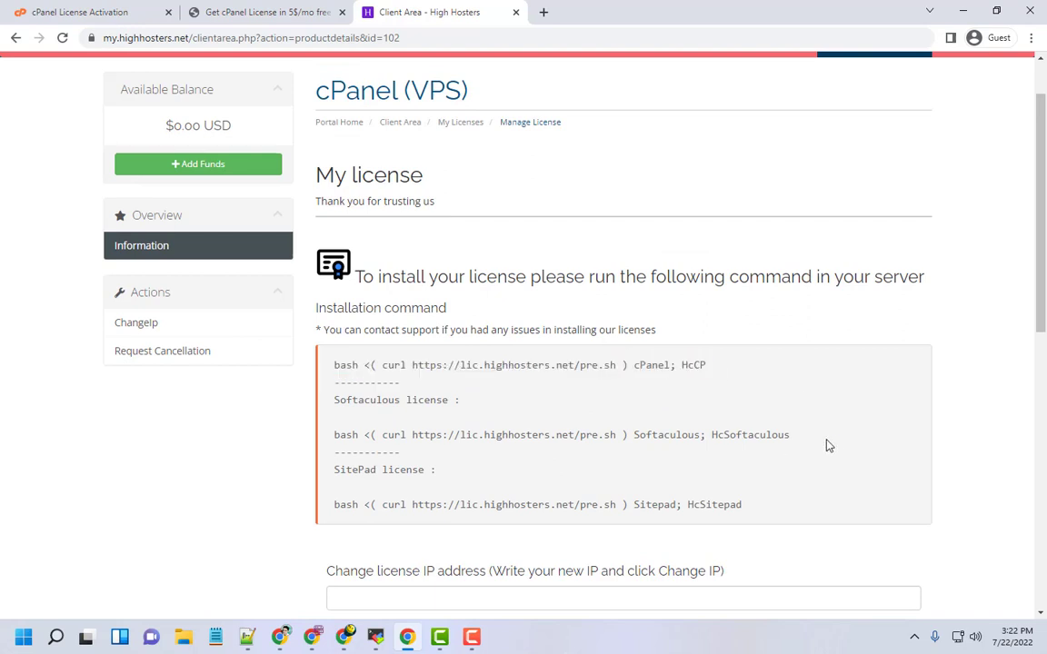
pyautogui.moveTo(825, 445)
pyautogui.mouseDown()
pyautogui.moveTo(333, 434)
pyautogui.moveTo(787, 437)
pyautogui.mouseUp()
pyautogui.click(348, 436)
pyautogui.moveTo(760, 507); pyautogui.dragTo(343, 510)
pyautogui.click(343, 510)
pyautogui.scroll(1, 273, 273)
# Step: Check the cPanel License Activation tab, return to the licence page, and bring MobaXterm forward
pyautogui.click(141, 13)
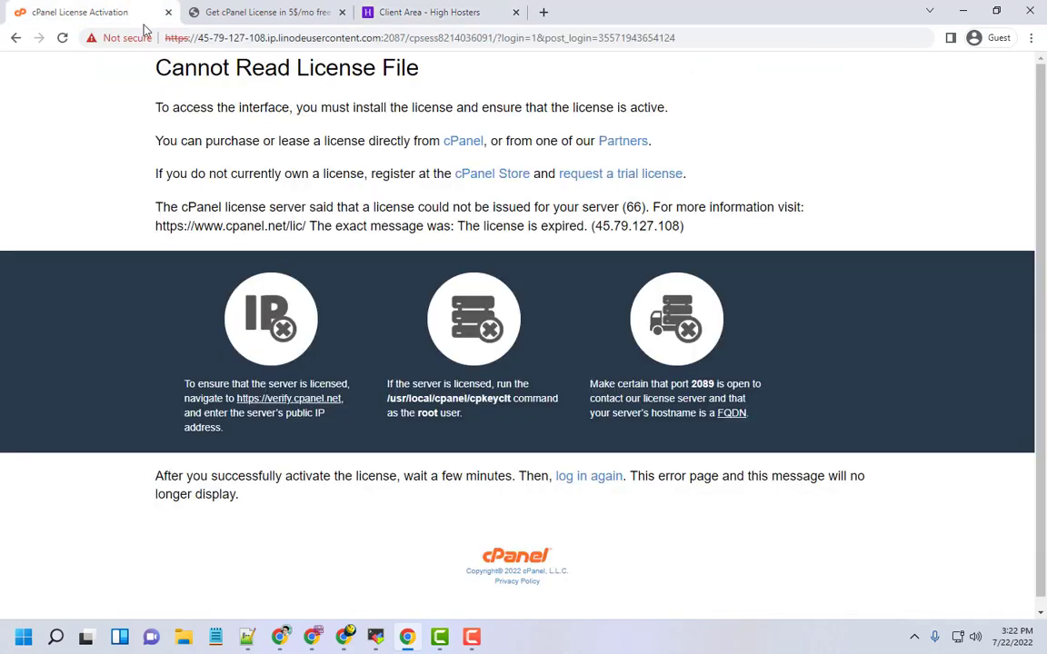
pyautogui.click(422, 12)
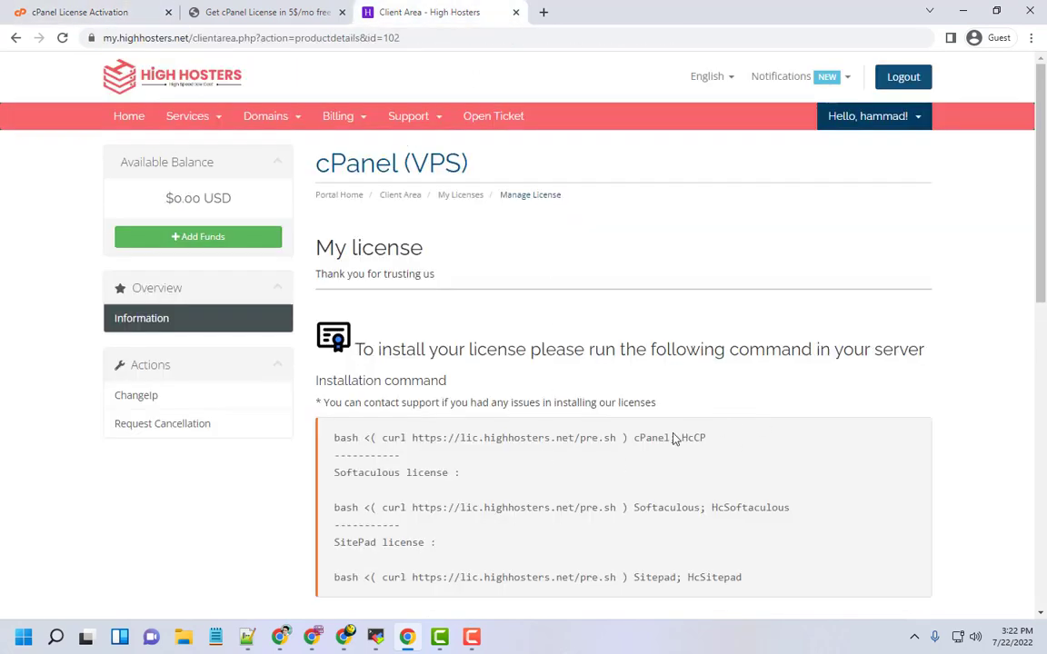
pyautogui.moveTo(674, 439); pyautogui.dragTo(276, 445)
pyautogui.click(409, 509)
# Step: Start the saved root session to 45.79.127.108 and submit the password copied from Notepad++
pyautogui.click(376, 636)
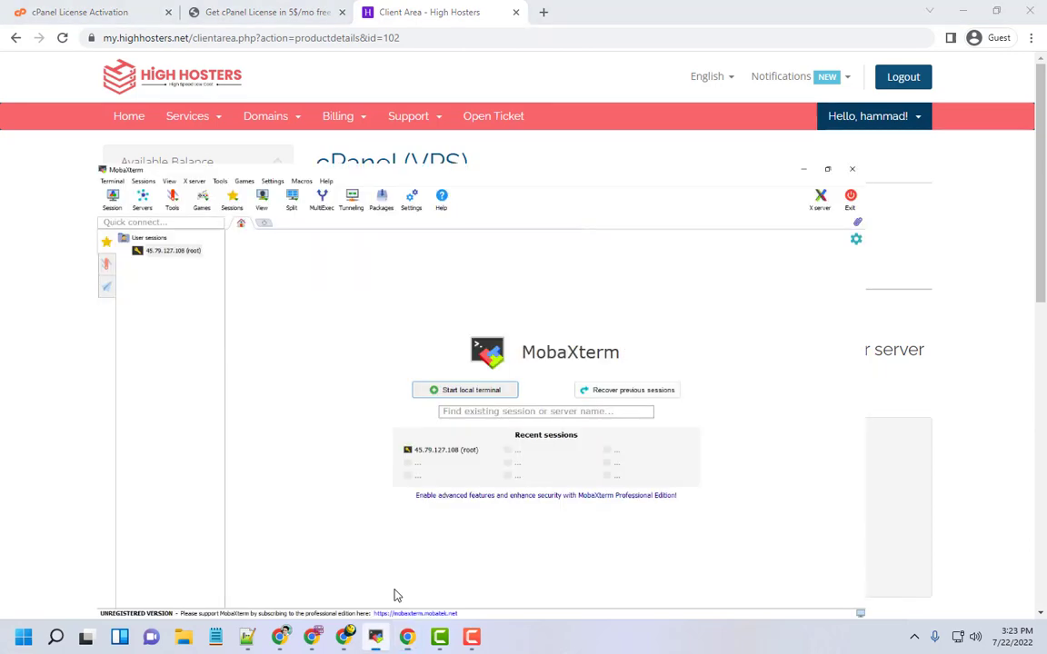
pyautogui.doubleClick(116, 123)
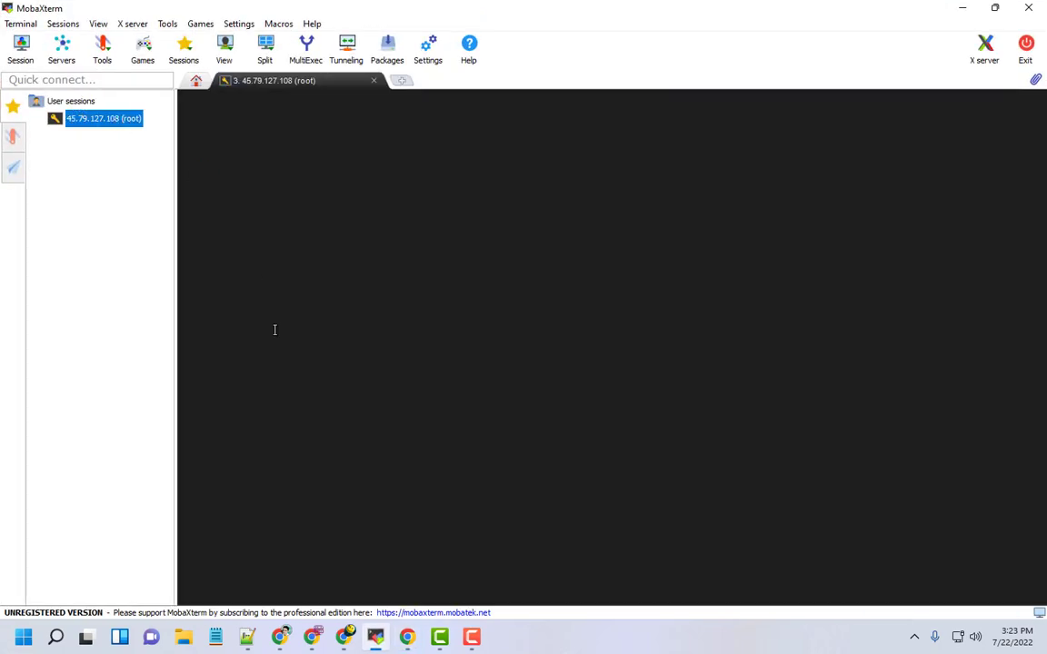
pyautogui.hotkey('alt', 'Tab')
pyautogui.moveTo(215, 158); pyautogui.dragTo(52, 158)
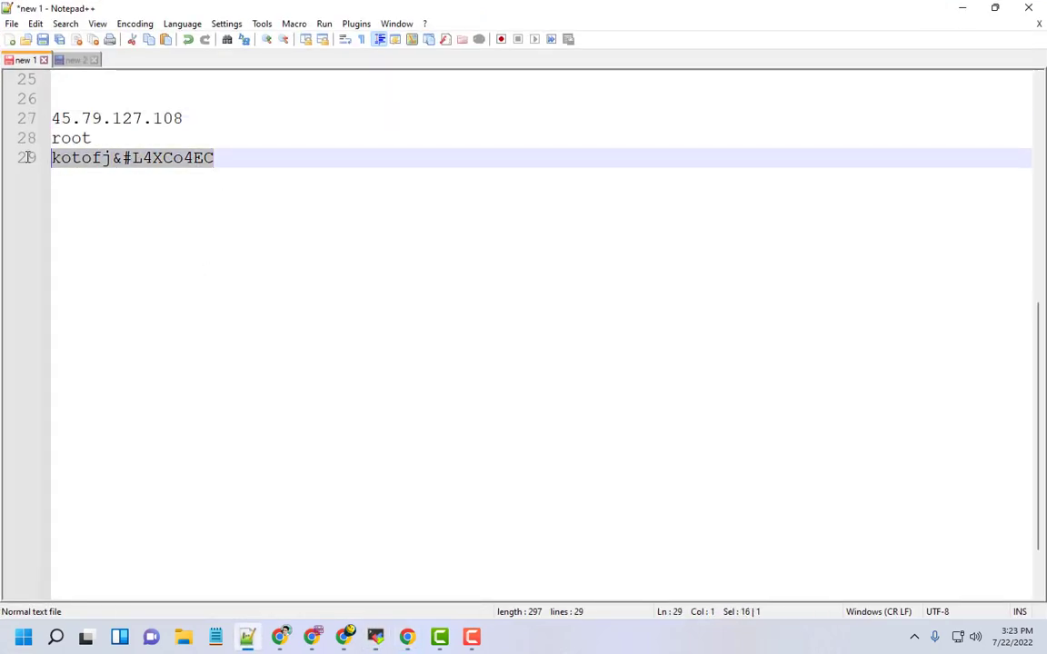
pyautogui.rightClick(74, 160)
pyautogui.click(100, 187)
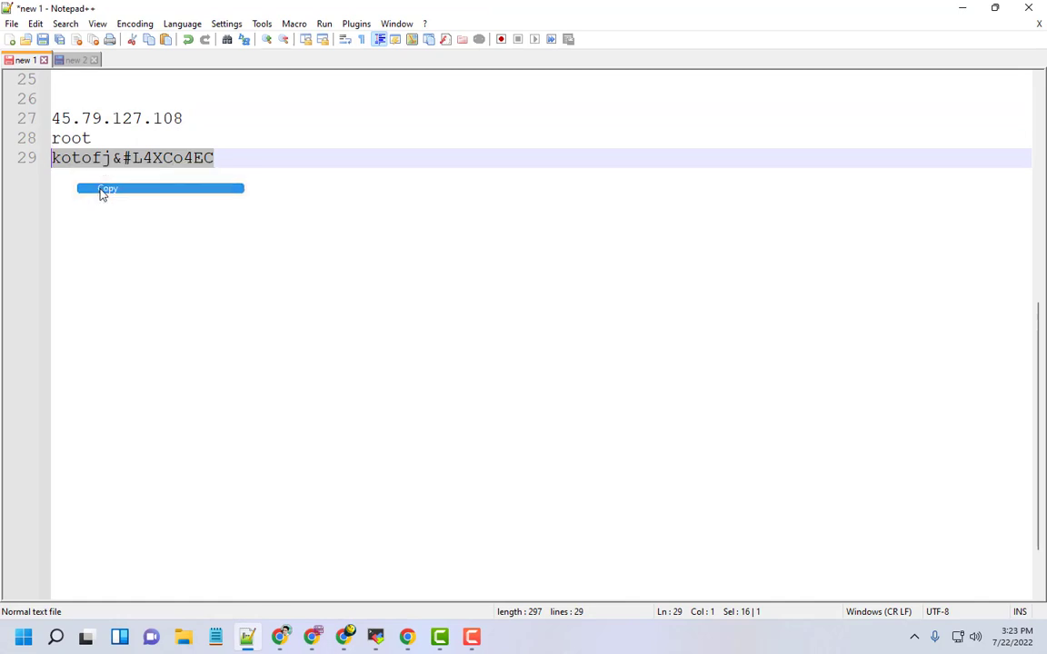
pyautogui.click(375, 637)
pyautogui.rightClick(449, 103)
pyautogui.press('Return')
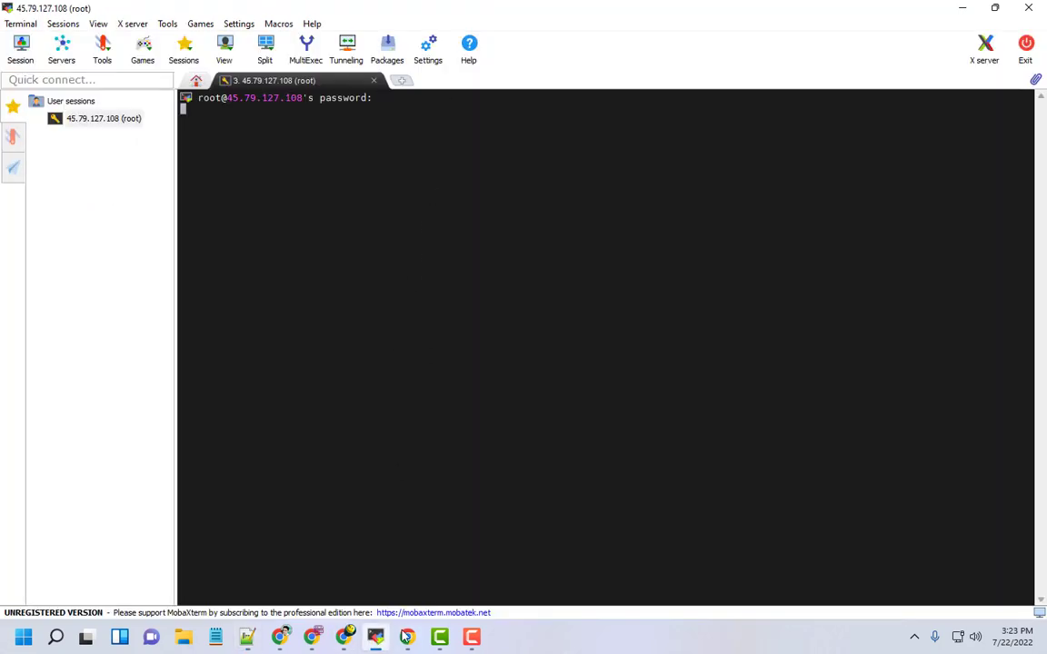
pyautogui.click(406, 637)
# Step: Run the copied High Hosters cPanel install command in the root terminal until license status shows OK
pyautogui.moveTo(735, 439); pyautogui.dragTo(332, 438)
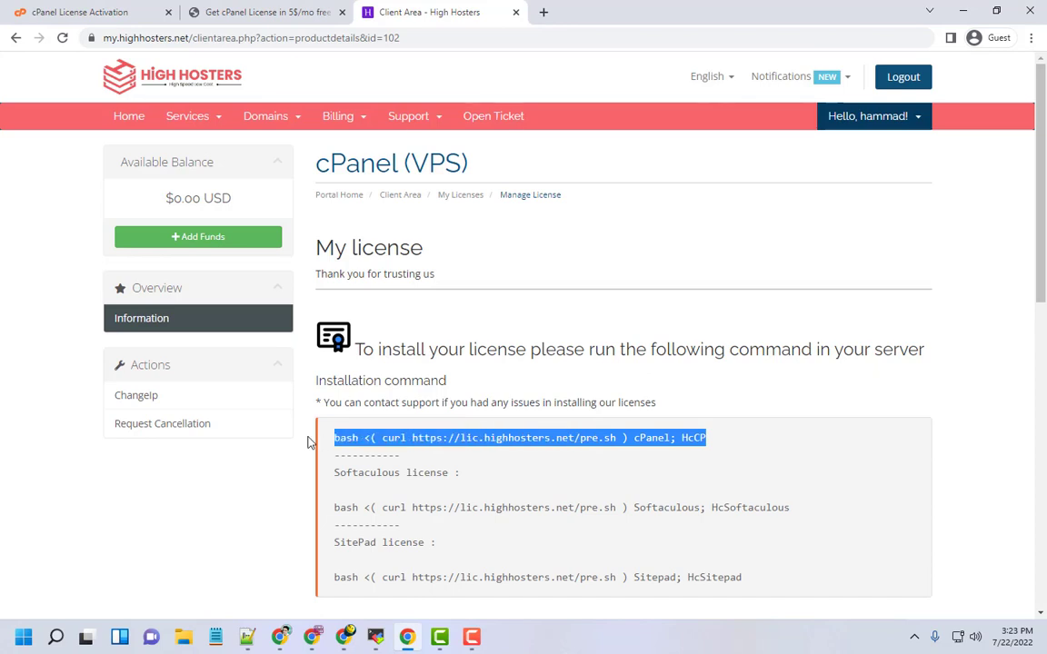
pyautogui.rightClick(341, 388)
pyautogui.click(368, 389)
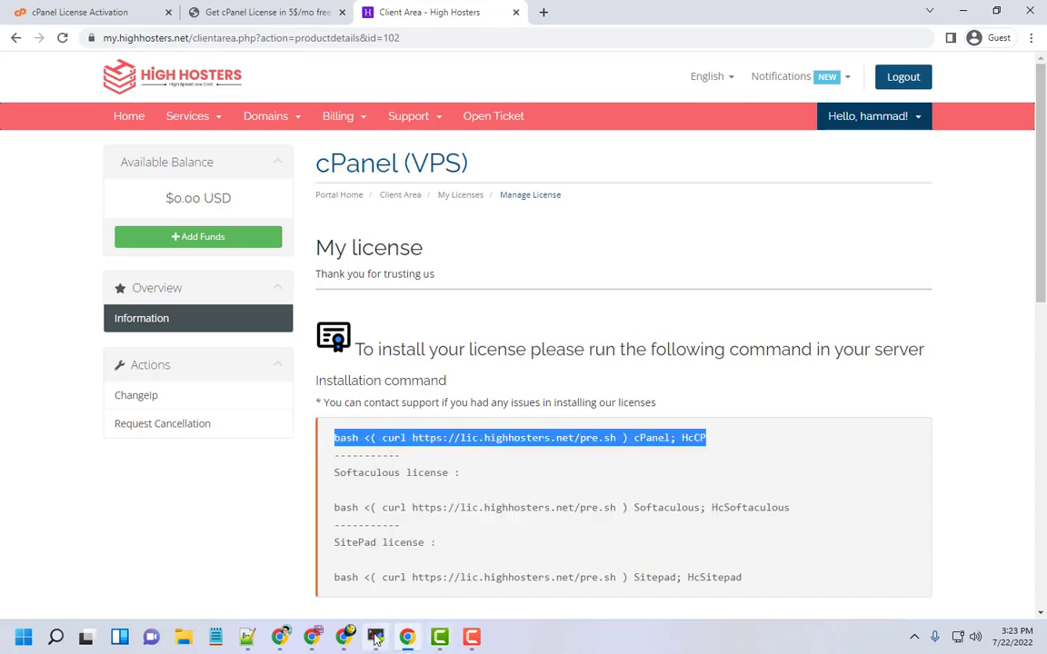
pyautogui.click(375, 637)
pyautogui.rightClick(474, 383)
pyautogui.press('Return')
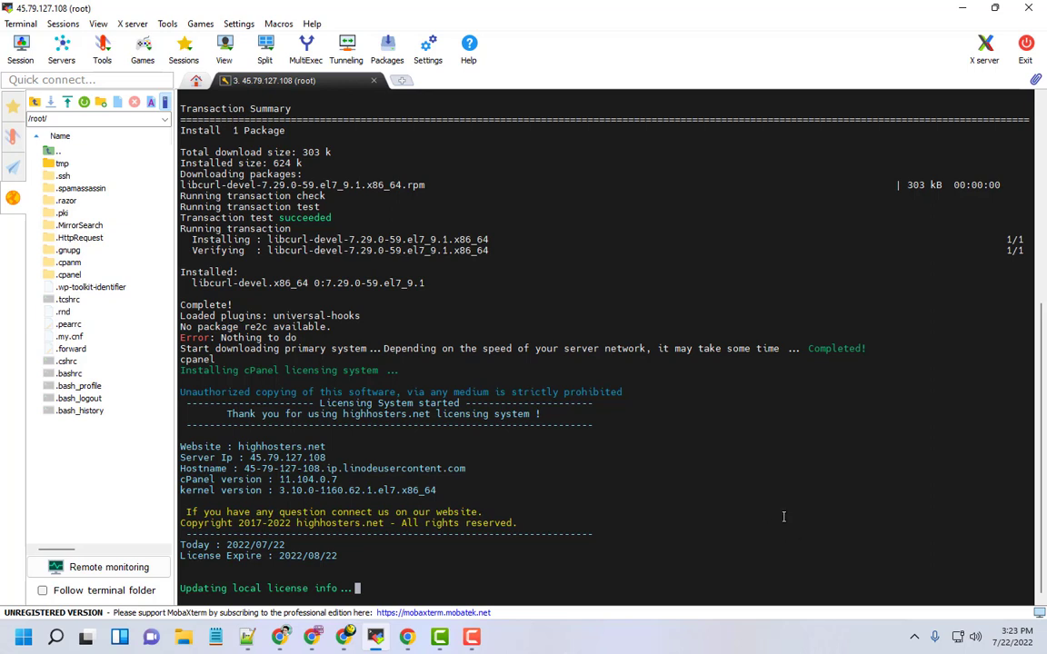
pyautogui.click(474, 635)
pyautogui.click(881, 513)
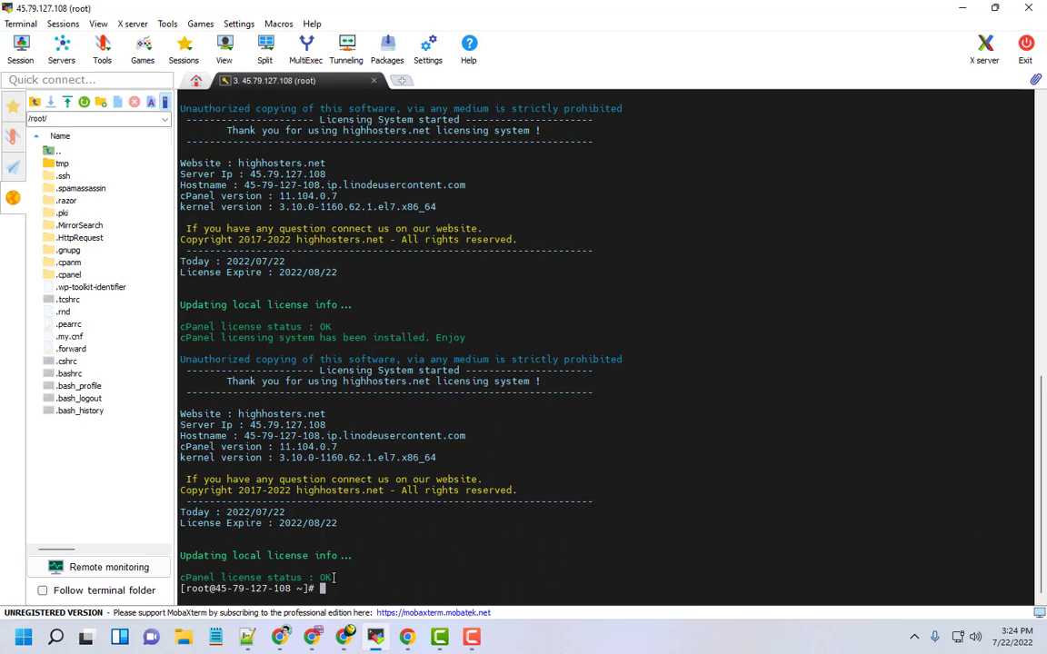
# Step: Strip the session part from the WHM address and reload the WHM login page
pyautogui.hotkey('alt', 'Tab')
pyautogui.hotkey('ctrl', '1')
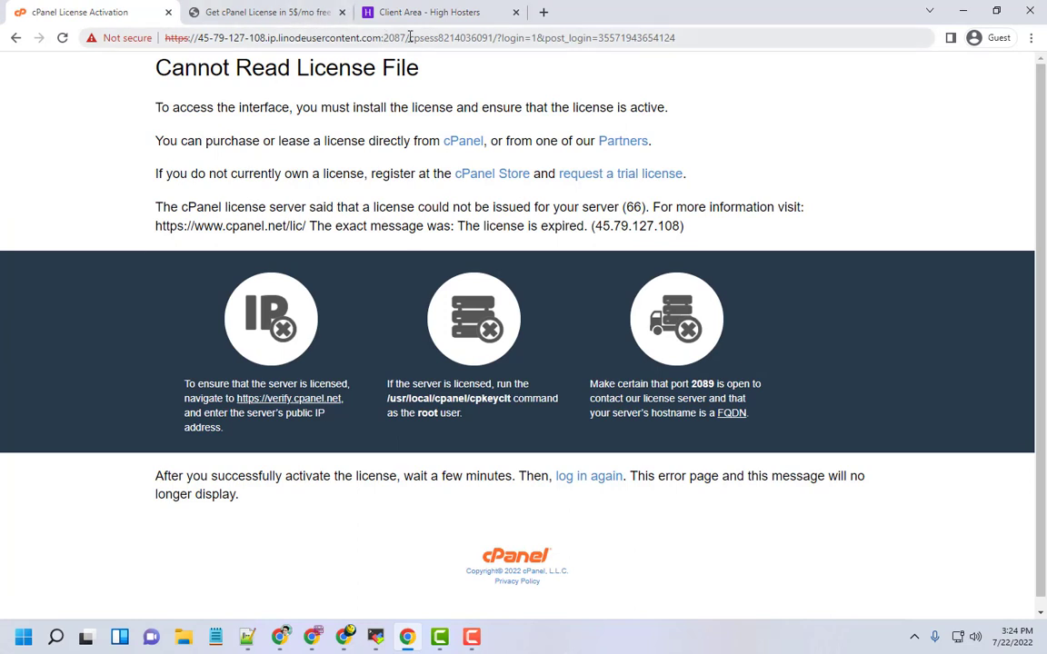
pyautogui.moveTo(408, 37); pyautogui.dragTo(763, 51)
pyautogui.press('BackSpace')
pyautogui.press('Return')
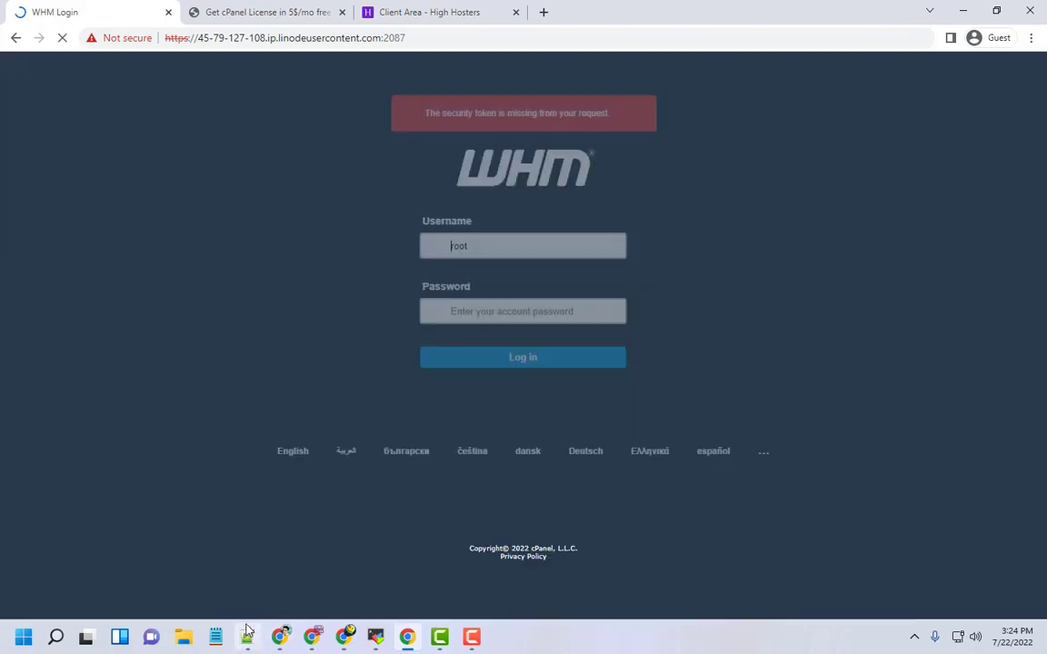
# Step: Log in to WHM as root with the password copied from Notepad++
pyautogui.click(247, 637)
pyautogui.rightClick(159, 159)
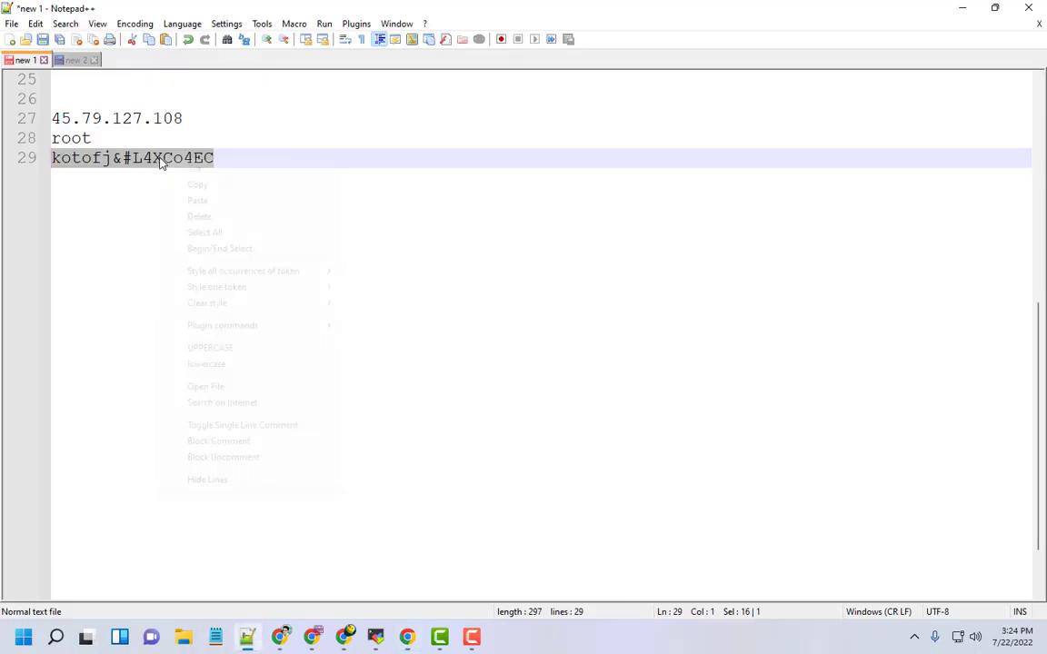
pyautogui.click(196, 183)
pyautogui.click(406, 636)
pyautogui.write('root')
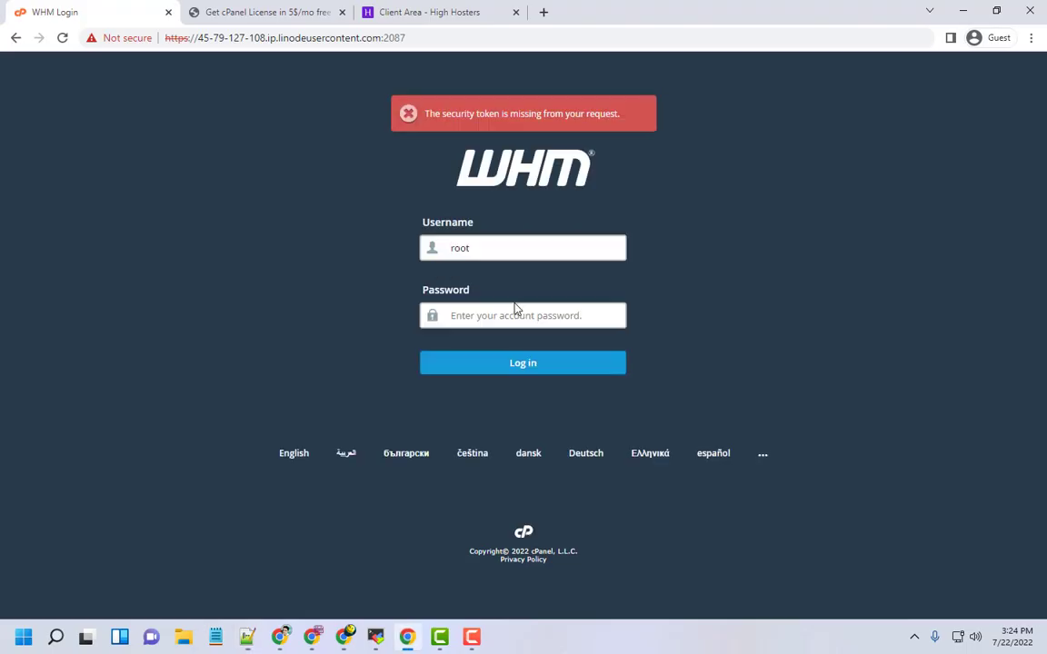
pyautogui.click(515, 313)
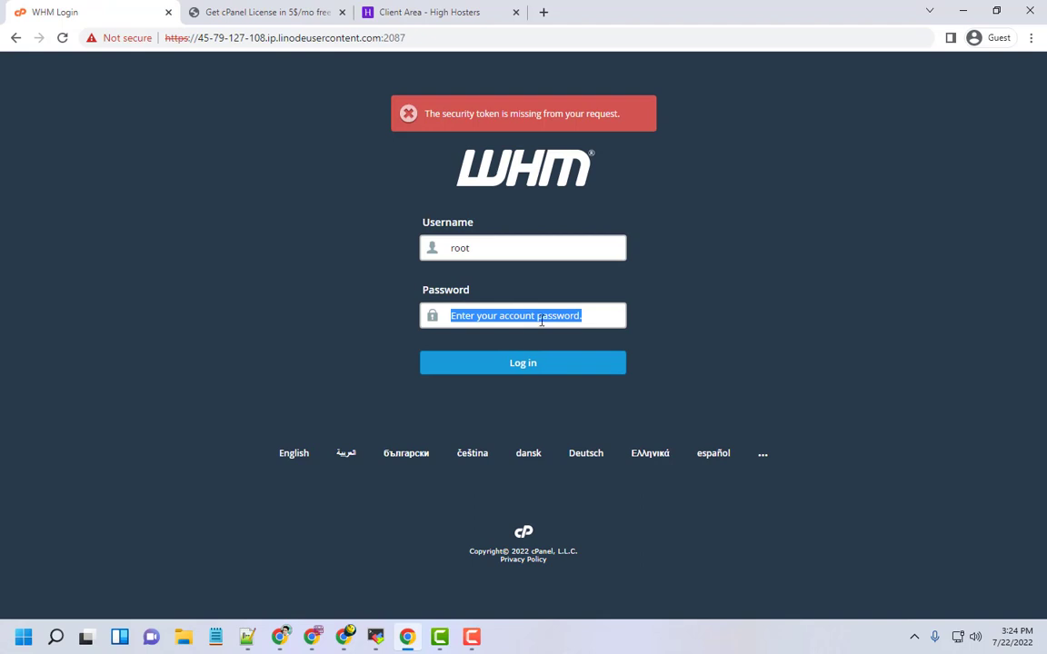
pyautogui.hotkey('ctrl', 'v')
pyautogui.press('Return')
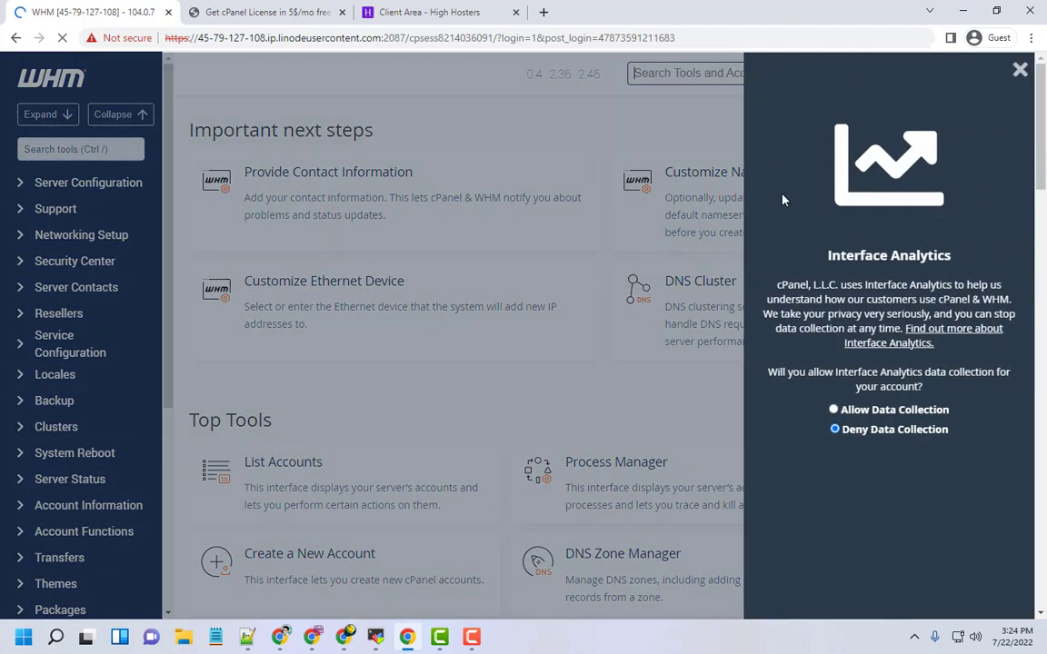
# Step: Close the Interface Analytics prompt, dismiss Important next steps, and scroll through the WHM dashboard
pyautogui.click(1020, 69)
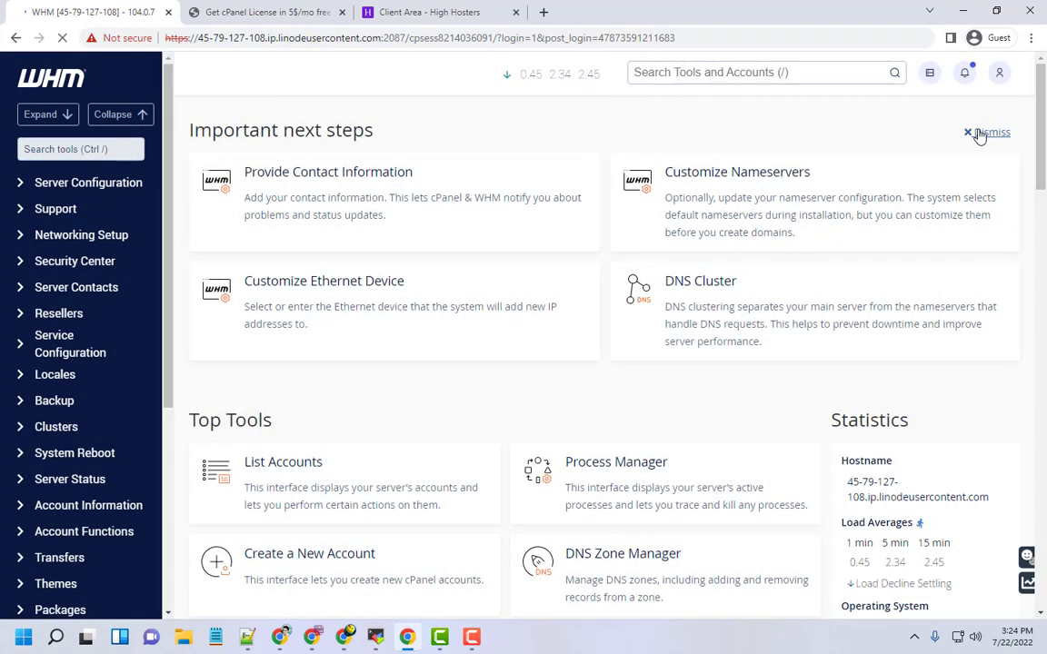
pyautogui.click(978, 136)
pyautogui.scroll(-5, 339, 339)
pyautogui.scroll(-10, 467, 344)
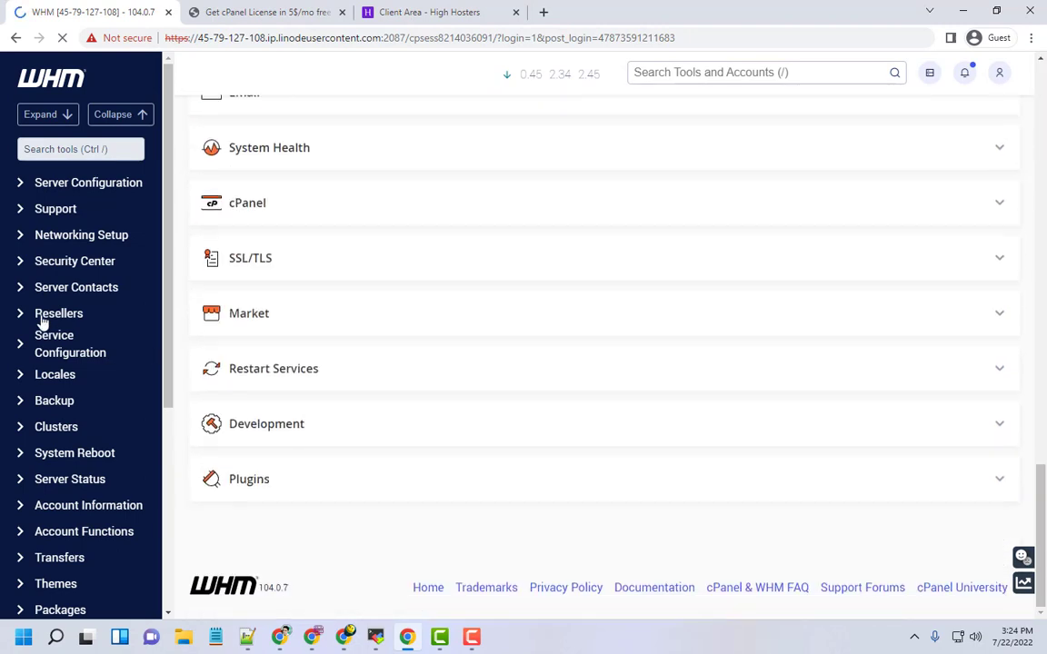
pyautogui.scroll(1, 44, 336)
pyautogui.scroll(-4, 98, 245)
pyautogui.scroll(4, 99, 241)
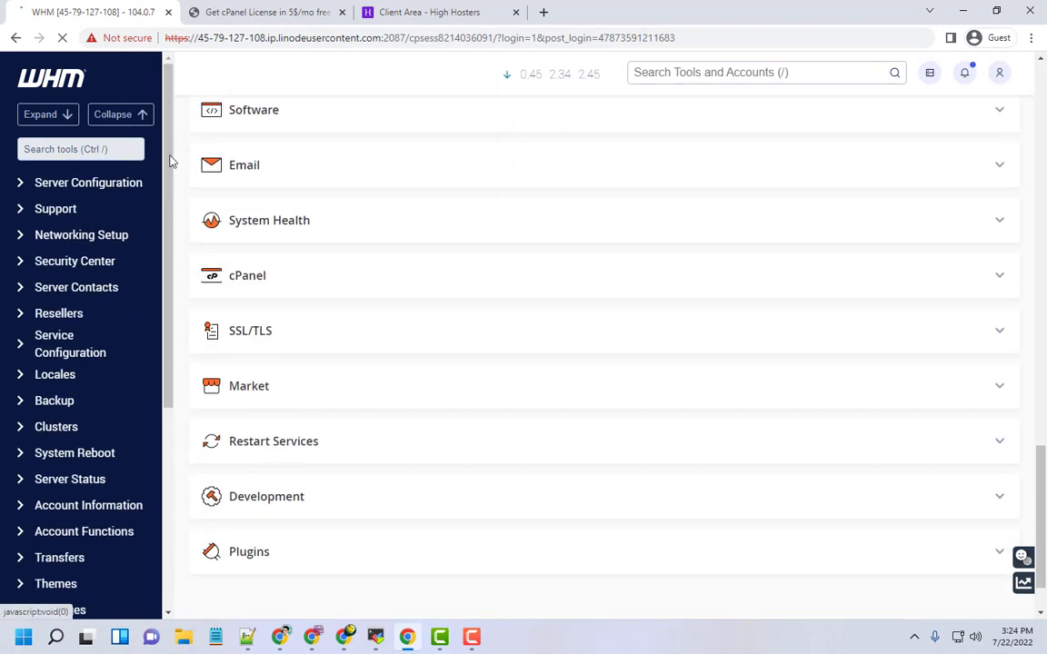
pyautogui.scroll(13, 345, 172)
pyautogui.scroll(4, 351, 176)
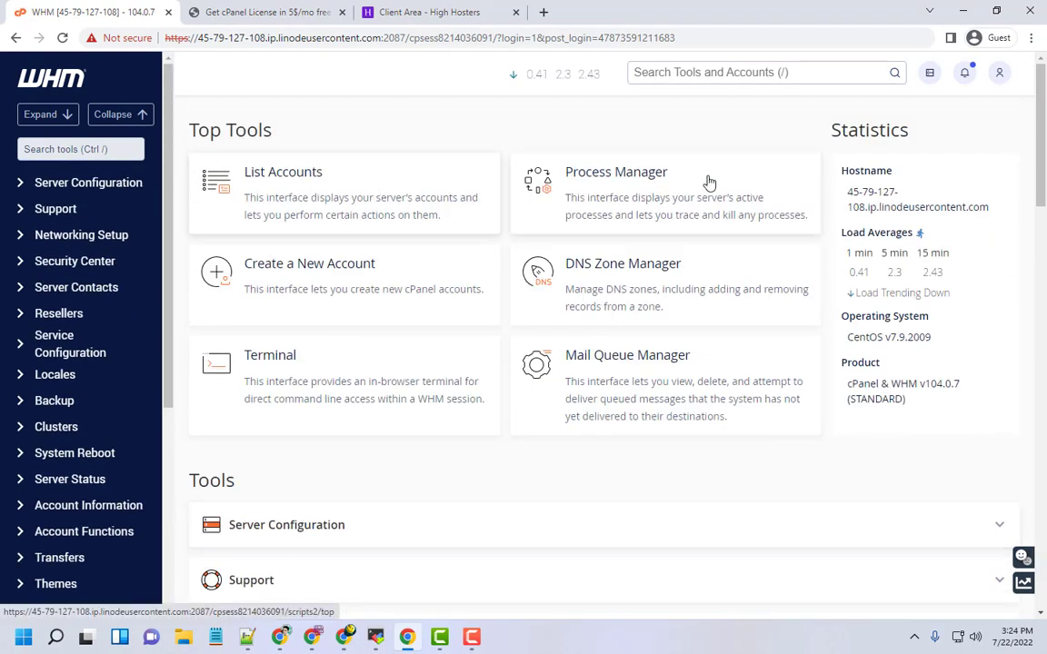
# Step: Switch to the license page and highlight the Softaculous and SitePad install commands
pyautogui.click(400, 11)
pyautogui.scroll(-3, 495, 382)
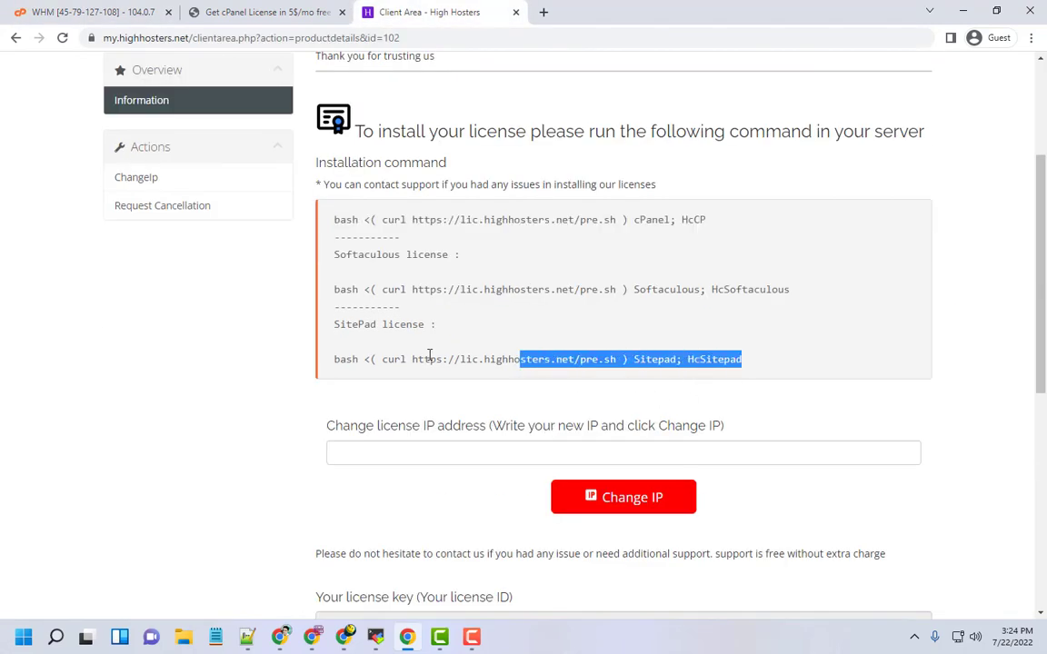
pyautogui.moveTo(745, 361); pyautogui.dragTo(333, 360)
pyautogui.doubleClick(378, 307)
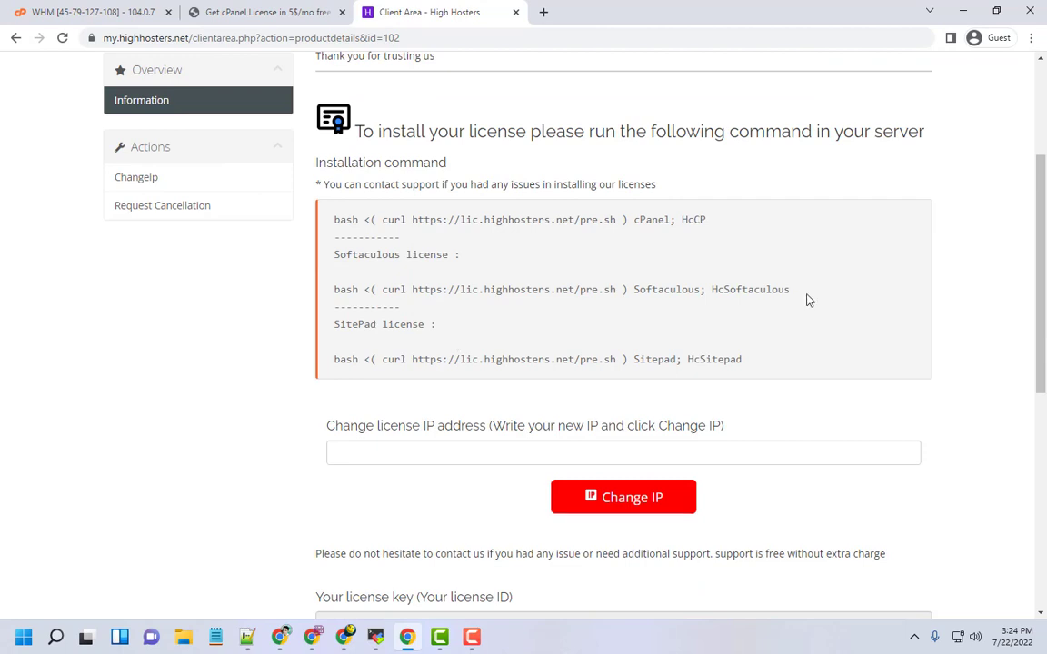
pyautogui.moveTo(809, 295); pyautogui.dragTo(323, 294)
pyautogui.click(364, 290)
pyautogui.tripleClick(363, 289)
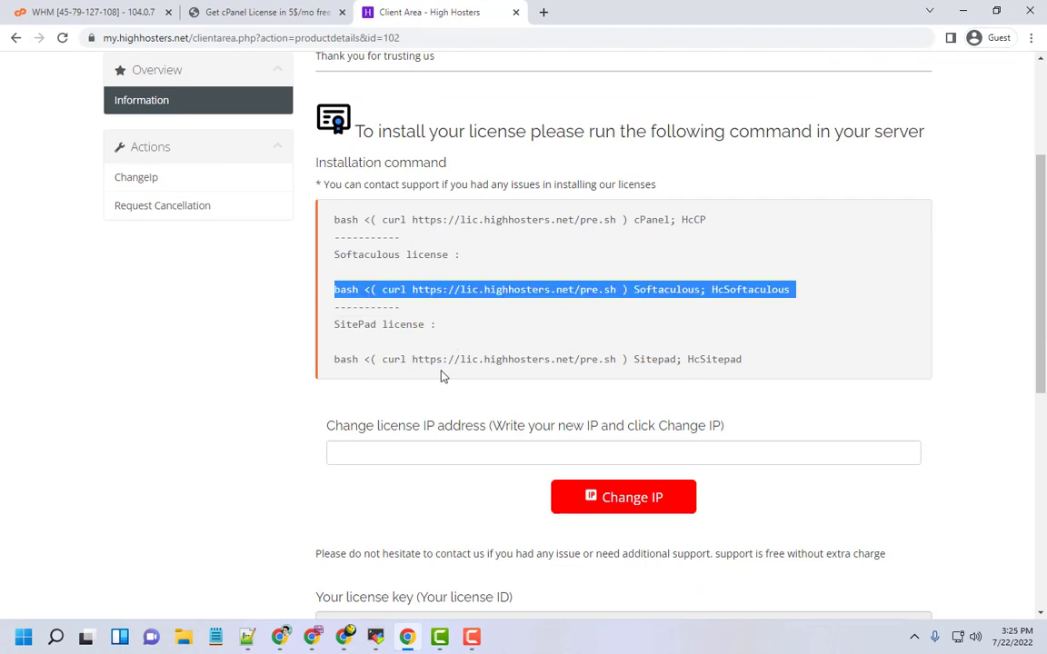
pyautogui.moveTo(772, 379); pyautogui.dragTo(334, 360)
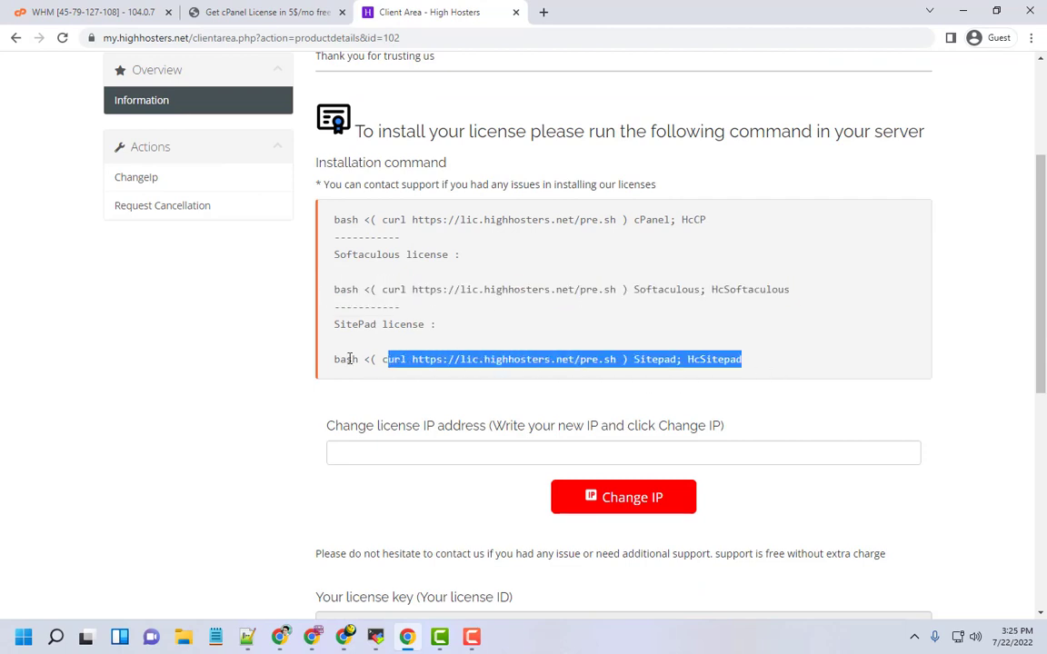
pyautogui.click(467, 455)
# Step: Scroll down to the Active license status for 45.79.127.108, then back up
pyautogui.scroll(-2, 469, 458)
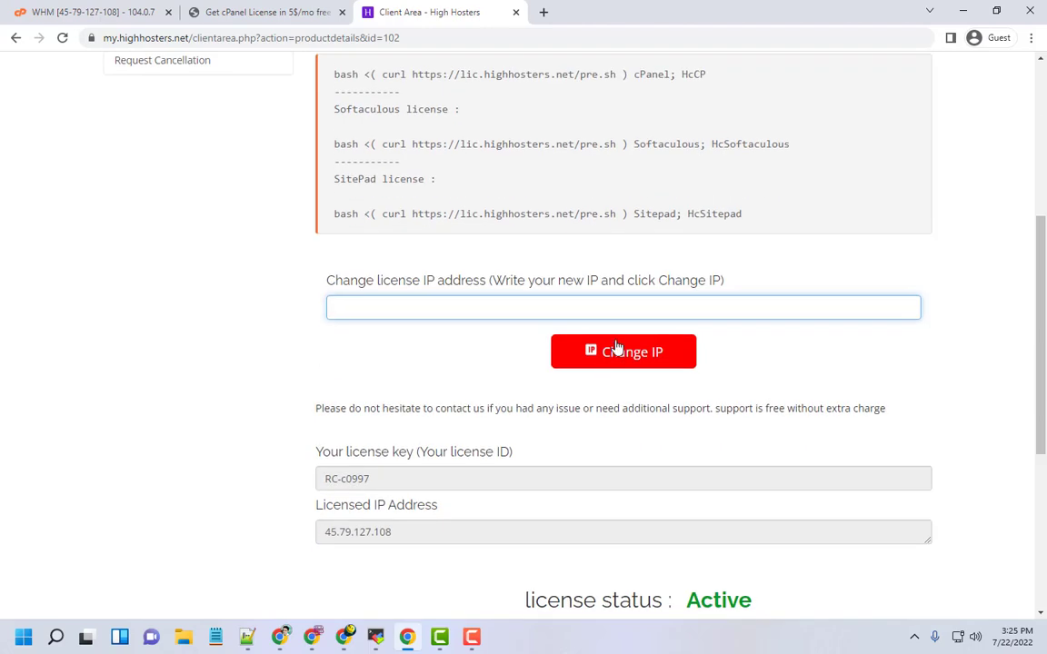
pyautogui.moveTo(522, 459); pyautogui.dragTo(367, 439)
pyautogui.click(427, 445)
pyautogui.scroll(-3, 458, 451)
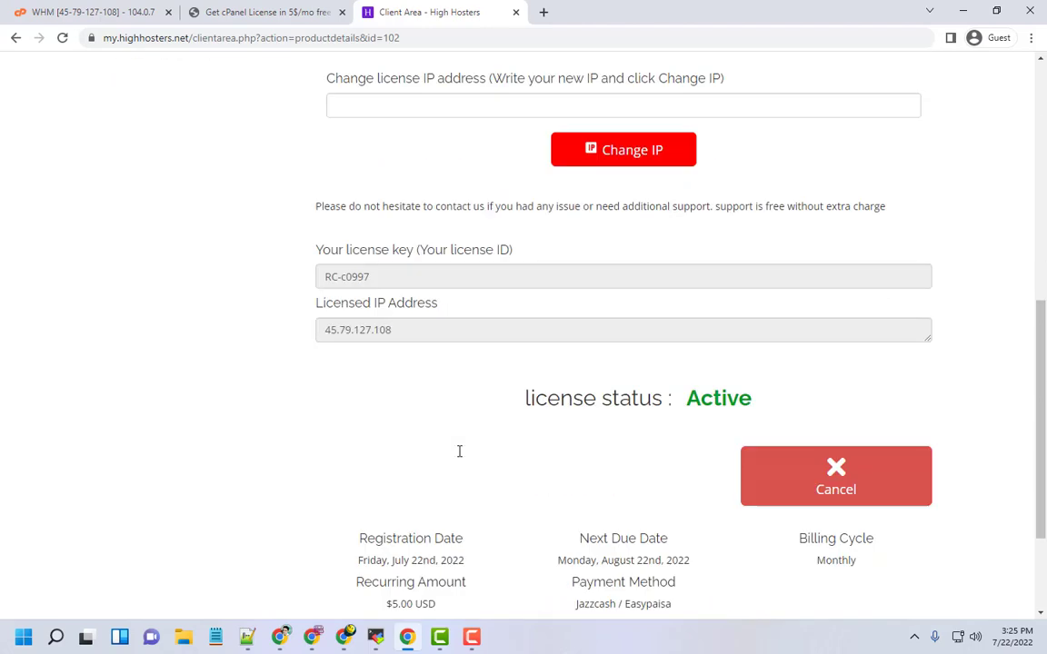
pyautogui.scroll(-1, 434, 456)
pyautogui.scroll(8, 435, 455)
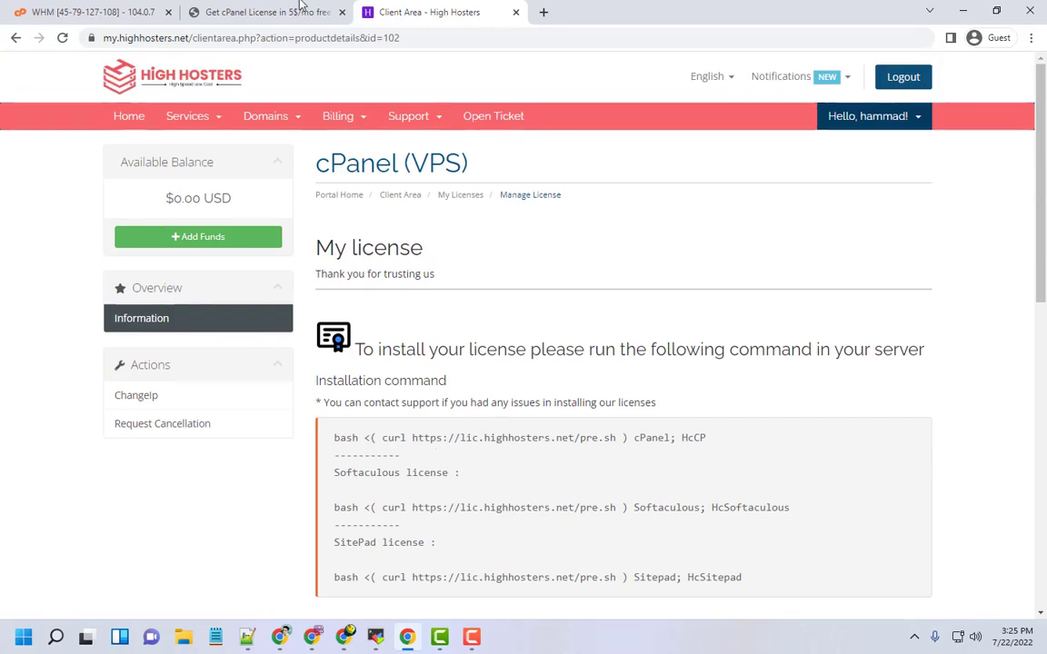
# Step: Switch to the highhosters.net homepage and highlight the Most Popular services heading
pyautogui.click(304, 12)
pyautogui.scroll(-3, 197, 532)
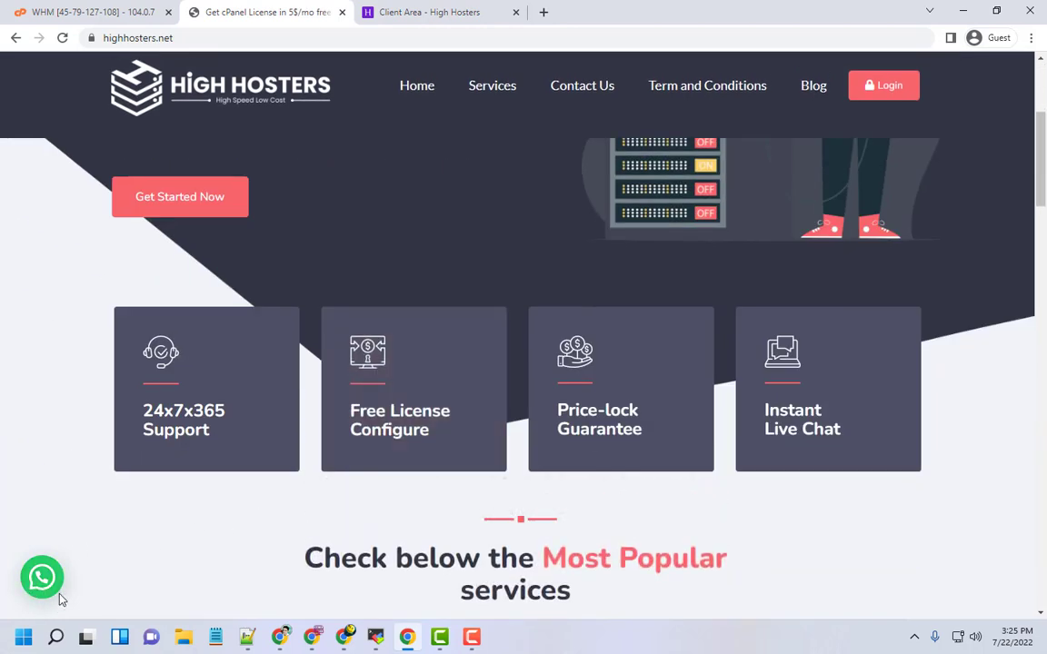
pyautogui.scroll(-3, 100, 573)
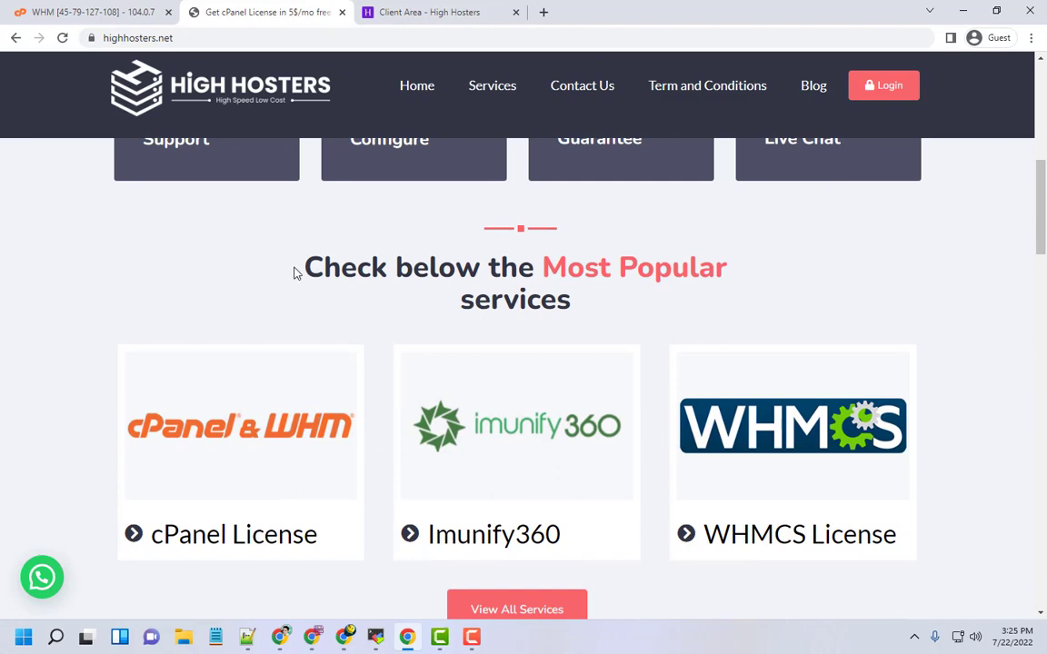
pyautogui.moveTo(348, 277); pyautogui.dragTo(585, 314)
pyautogui.tripleClick(348, 269)
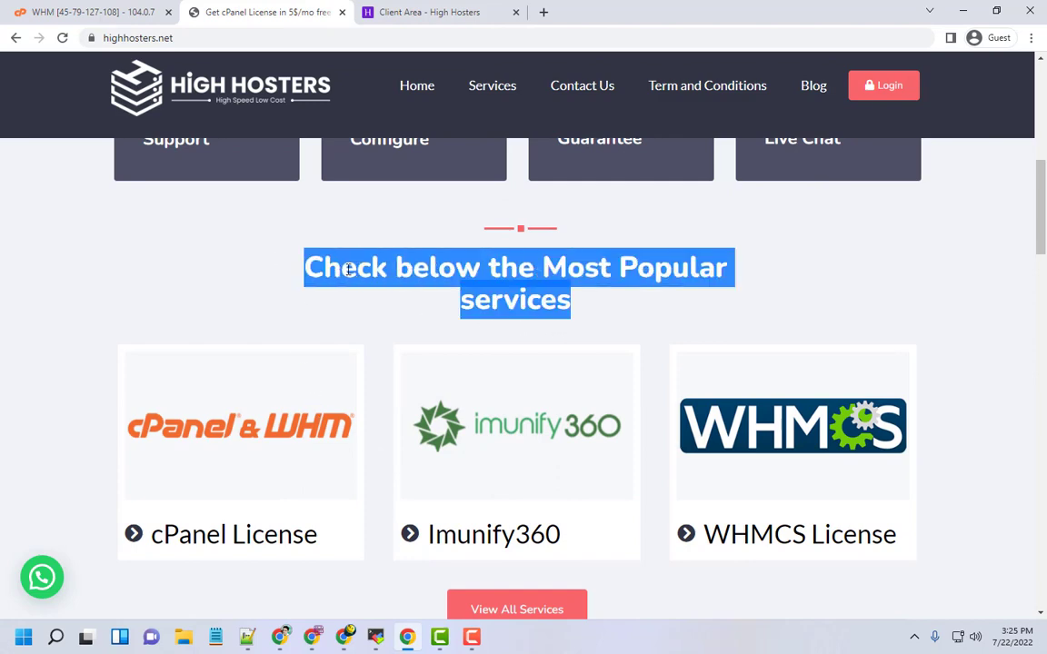
pyautogui.click(268, 278)
# Step: Scroll through the services and footer, return to the top, and highlight the main headline
pyautogui.scroll(-3, 578, 386)
pyautogui.scroll(4, 577, 382)
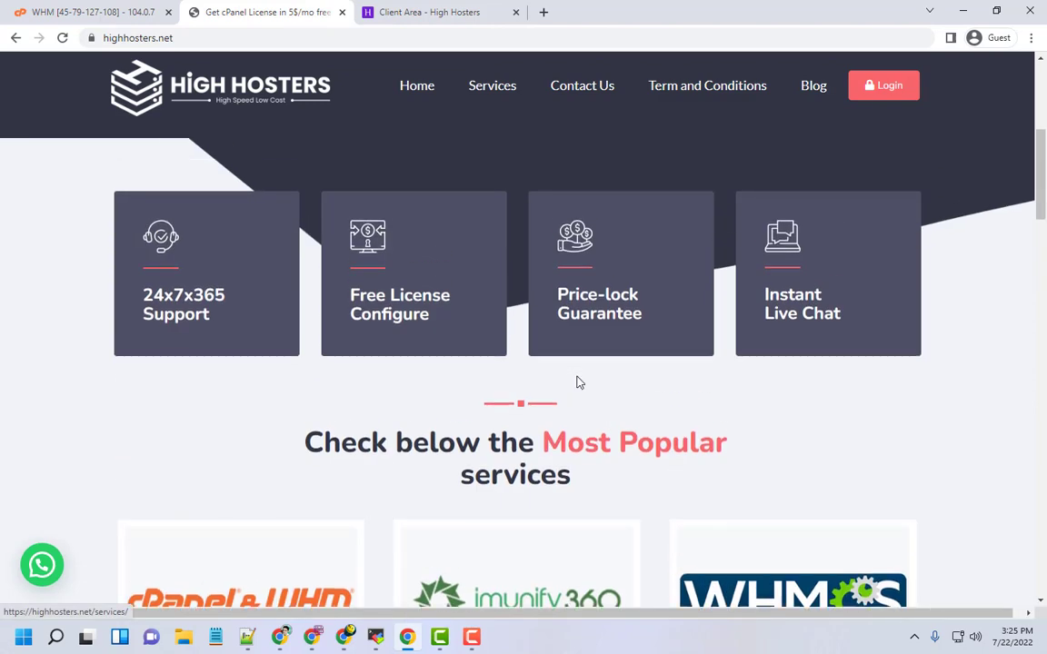
pyautogui.scroll(-5, 577, 382)
pyautogui.scroll(-5, 577, 382)
pyautogui.scroll(-10, 577, 382)
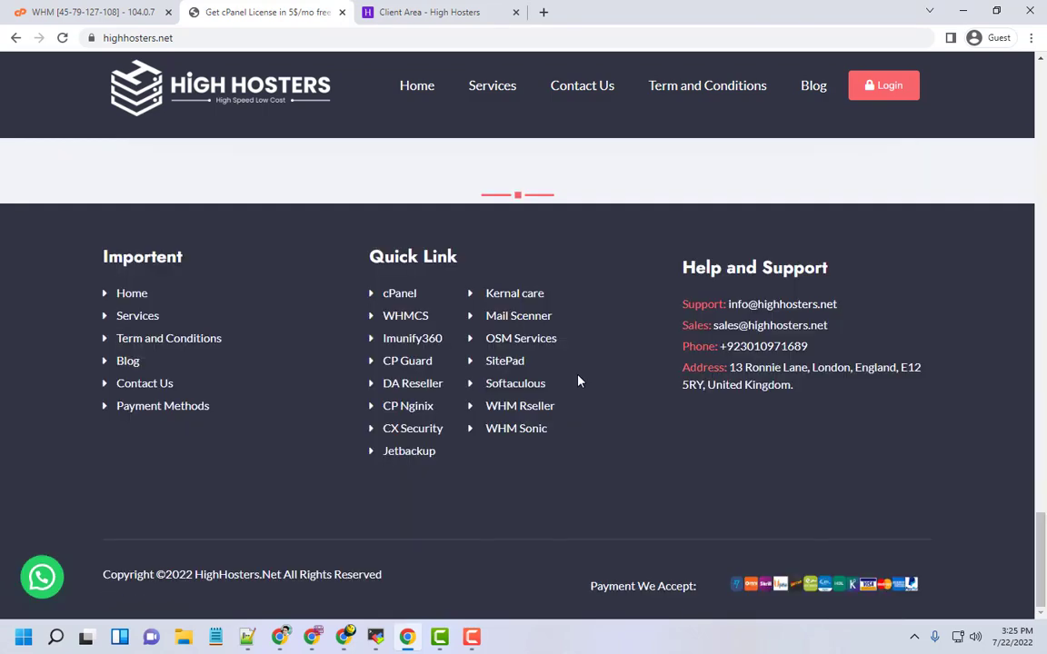
pyautogui.scroll(10, 578, 382)
pyautogui.scroll(5, 579, 382)
pyautogui.scroll(5, 579, 382)
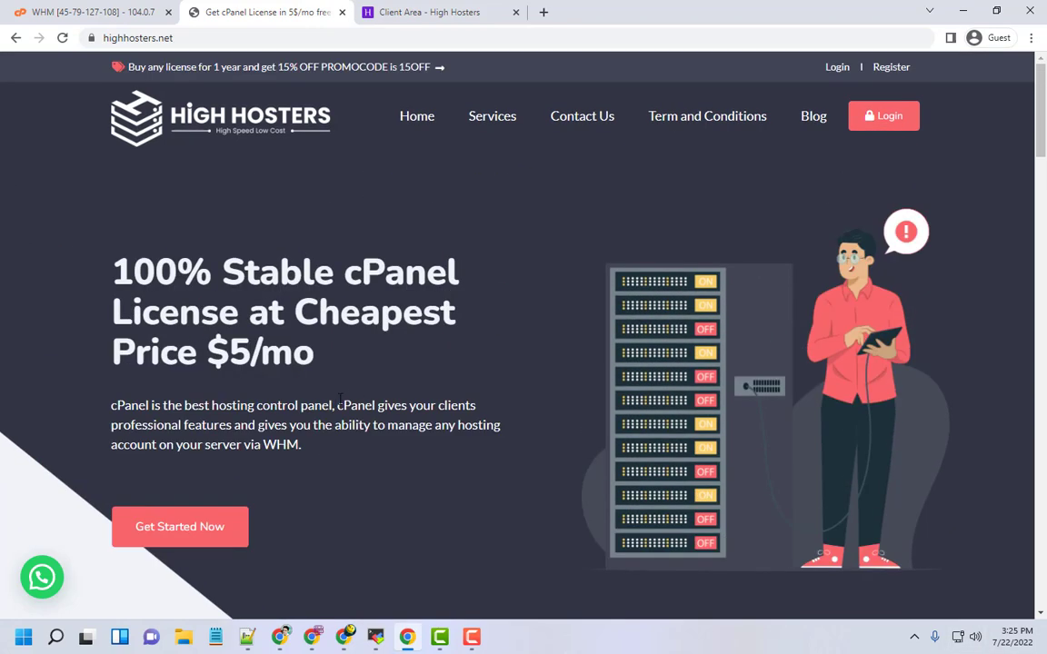
pyautogui.moveTo(315, 442); pyautogui.dragTo(109, 266)
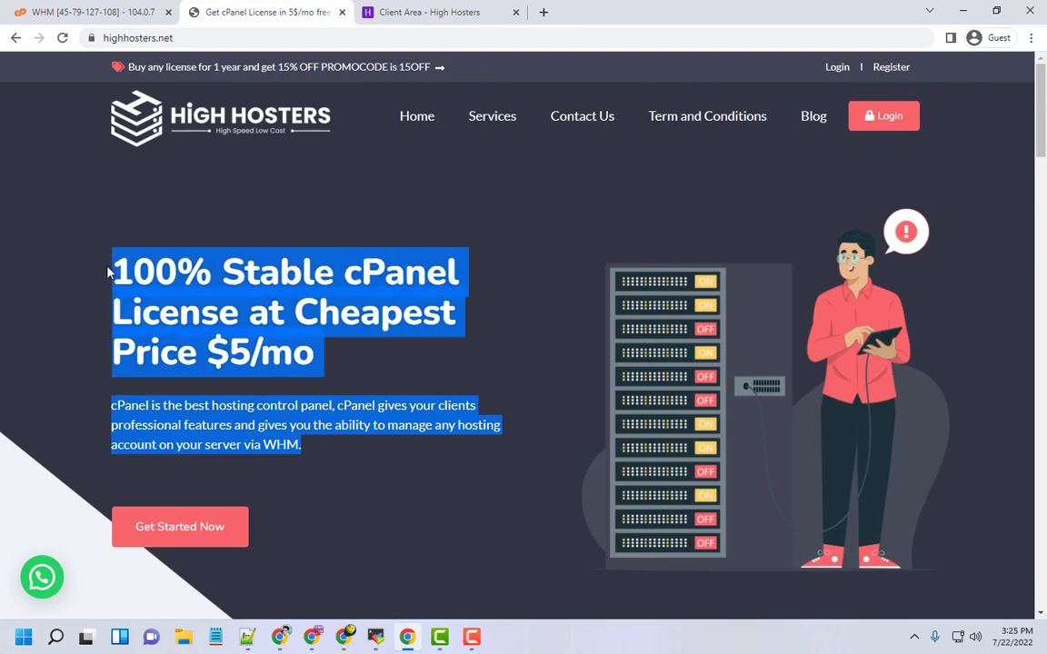